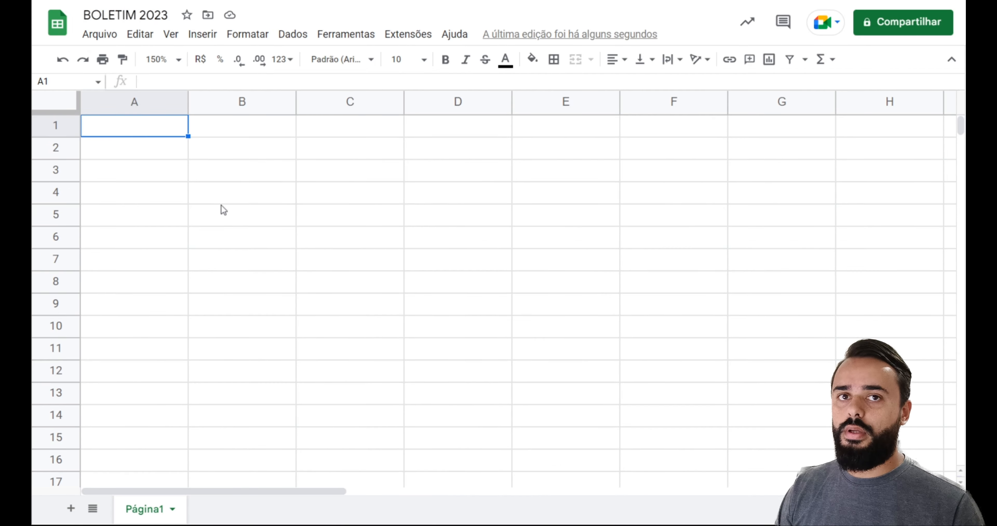
- Enter DISCIPLINAS in A2 with the seven subjects from PORTUGUÊS to HISTÓRIA below it, and title A1 BOLETIM 2023 plus the student's name
click(162, 154)
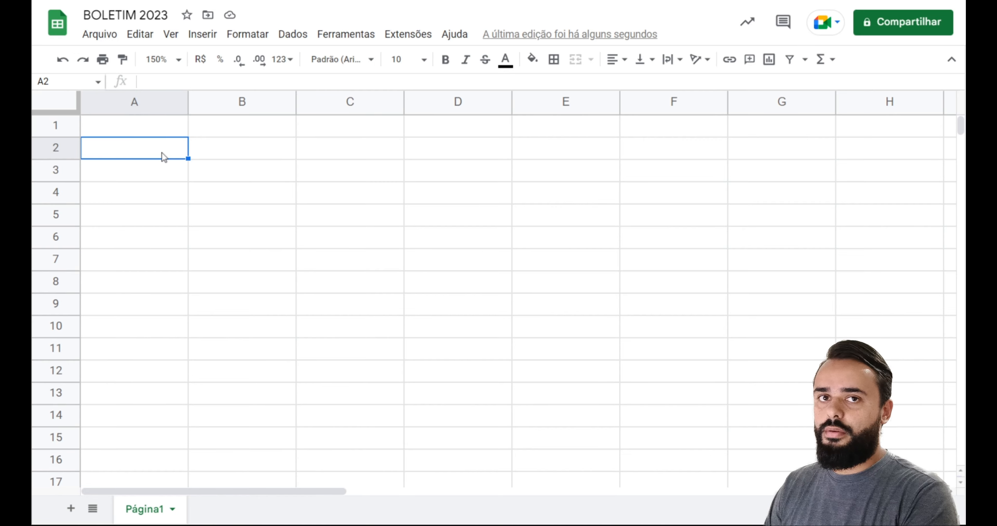
text(DISCIPLINAS)
key(Return)
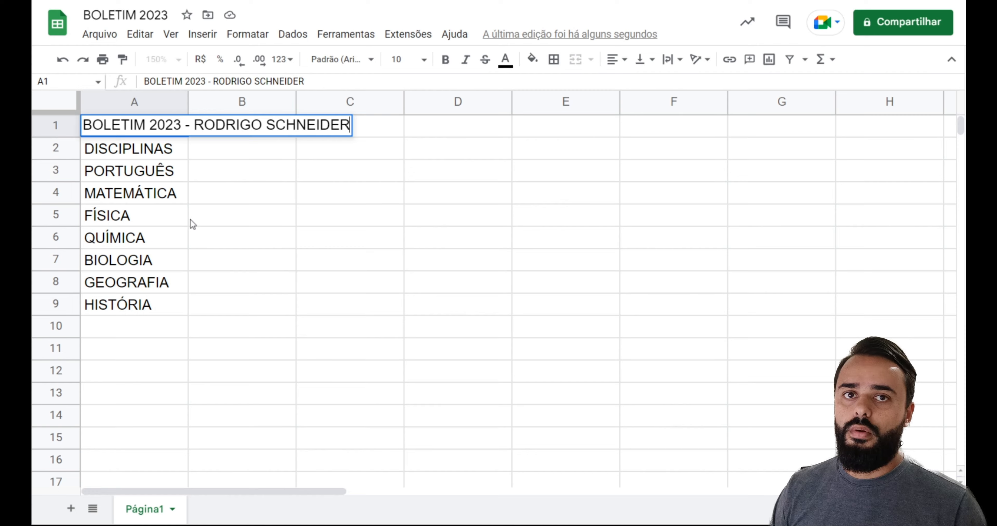
- Complete the header row with 1º BIM to 4º BIM in B2:E2, TOTAL in F2 and FALTAM in G2
click(243, 158)
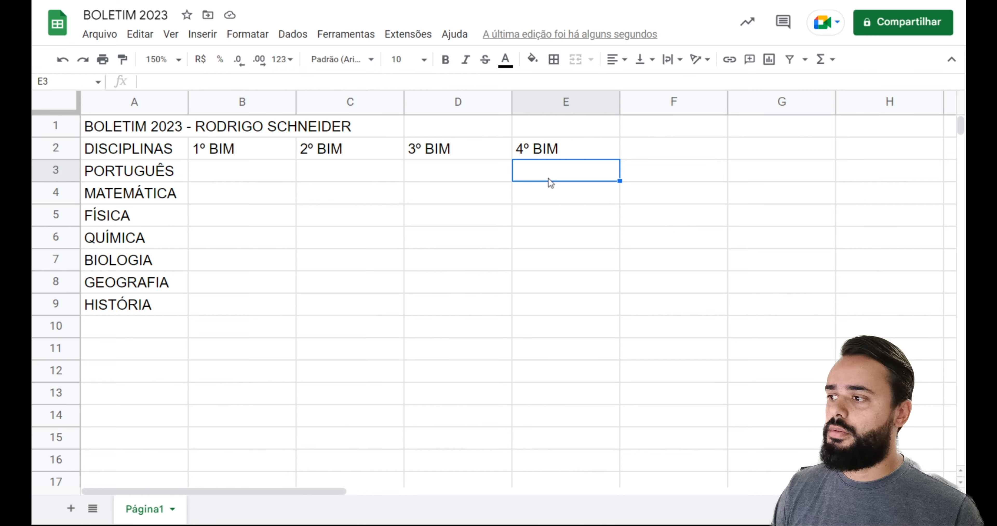
click(635, 156)
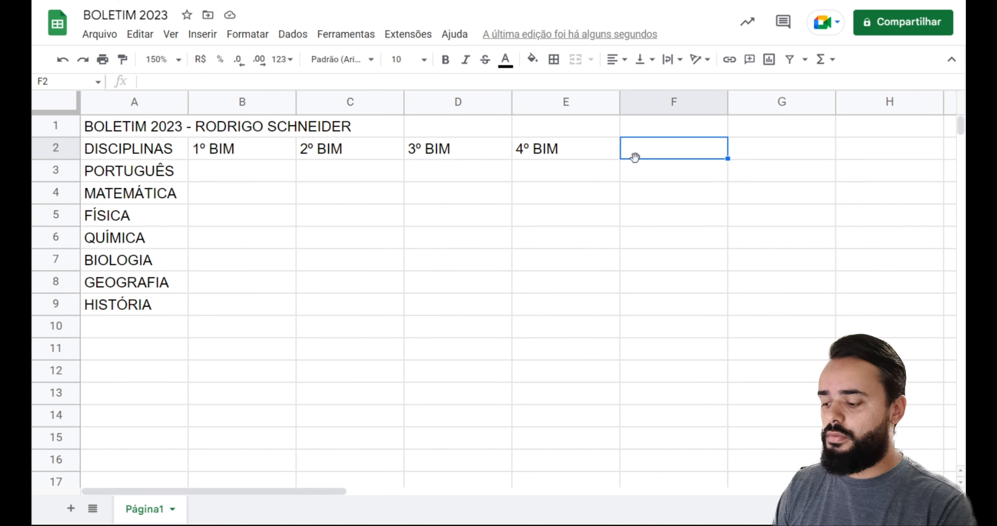
text(TOTAL)
key(Tab)
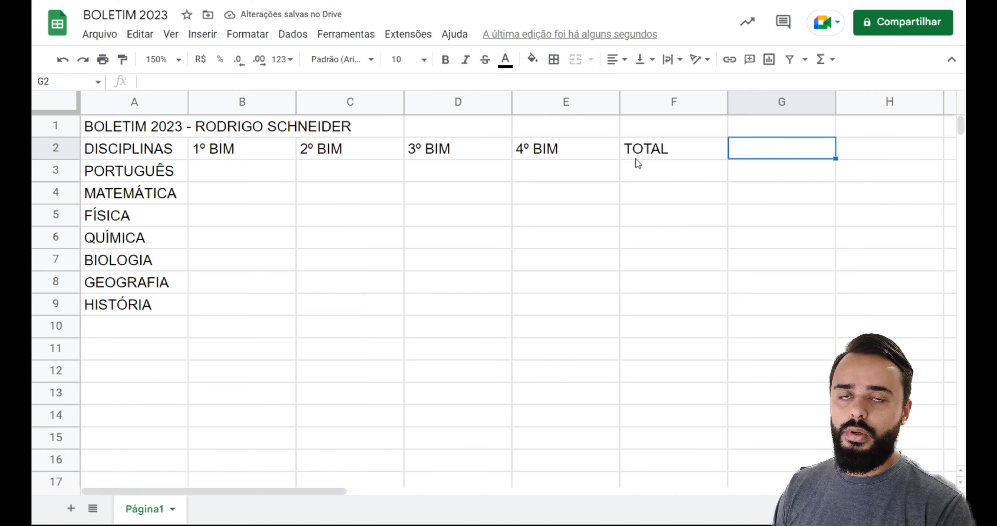
text(FALTAM)
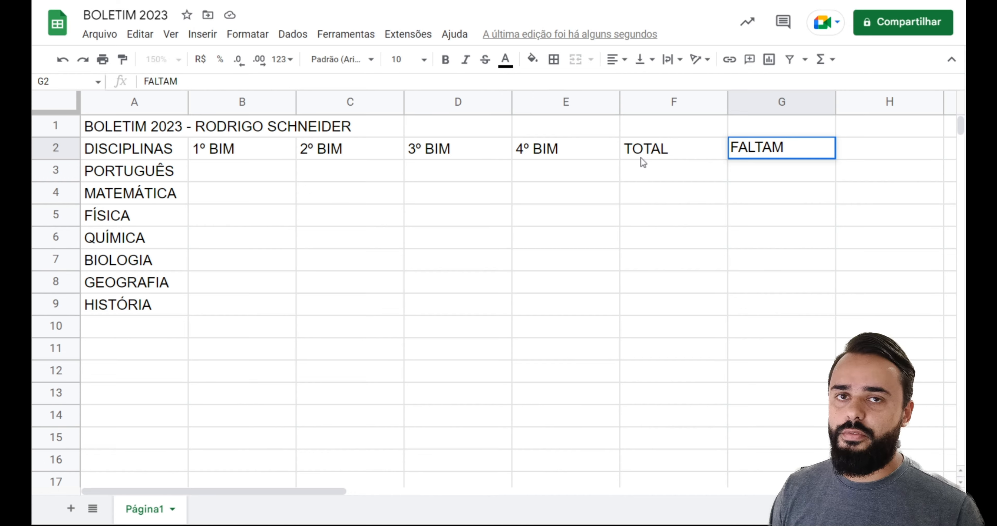
- Merge cells A1:G1 and center the report card title across them
click(170, 130)
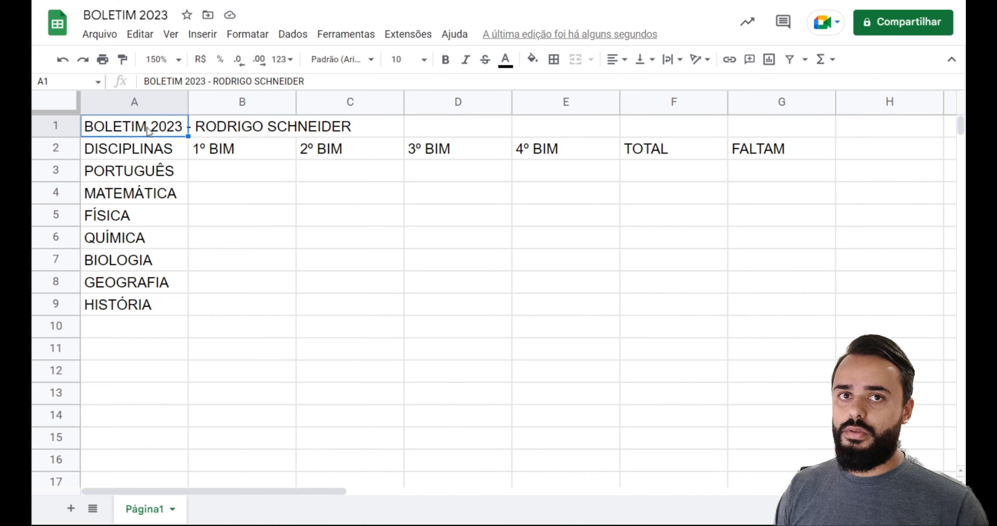
drag(148, 129, 760, 129)
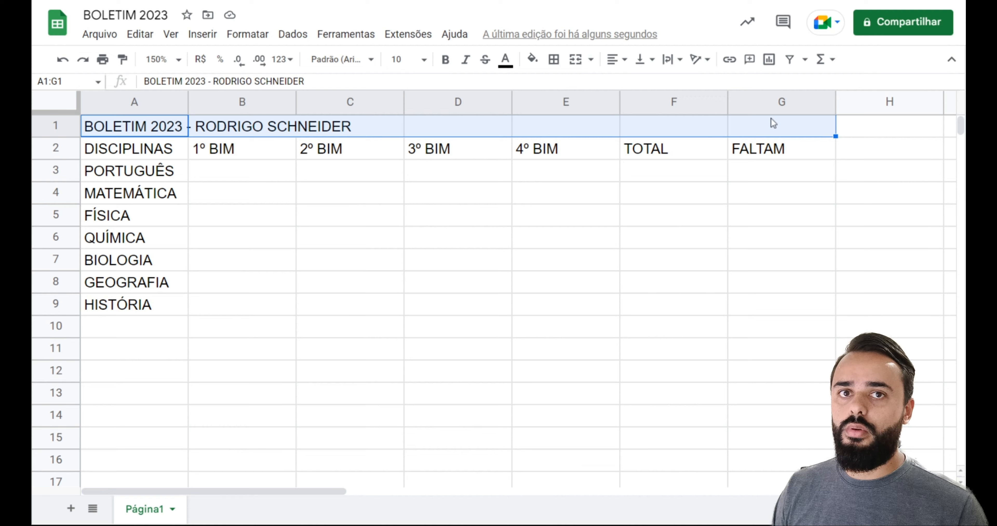
click(575, 62)
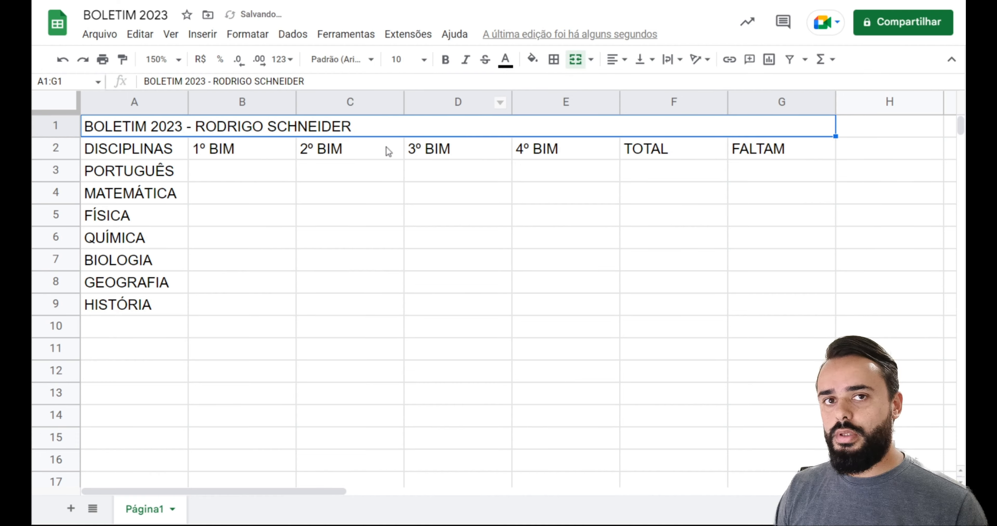
click(618, 62)
click(634, 83)
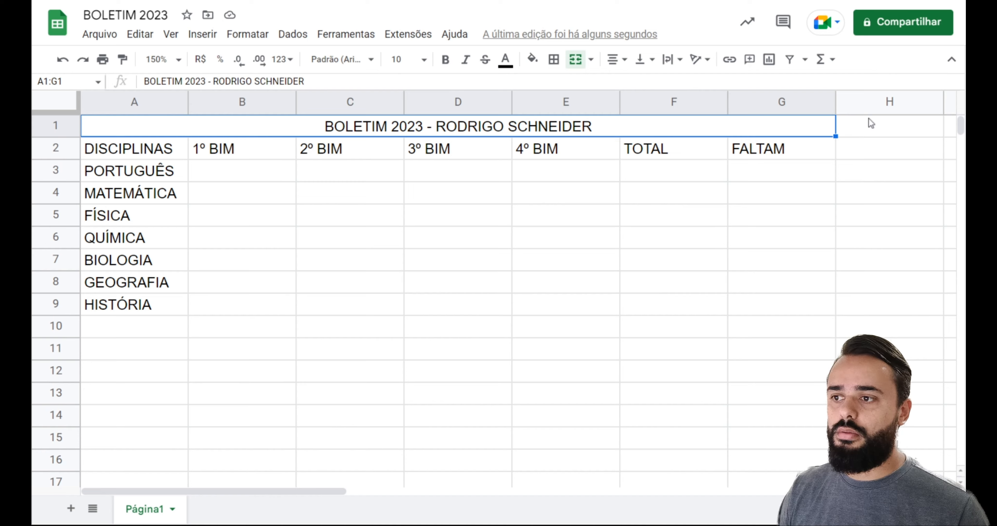
- Delete the unused columns H to Z beside the grade table
click(890, 103)
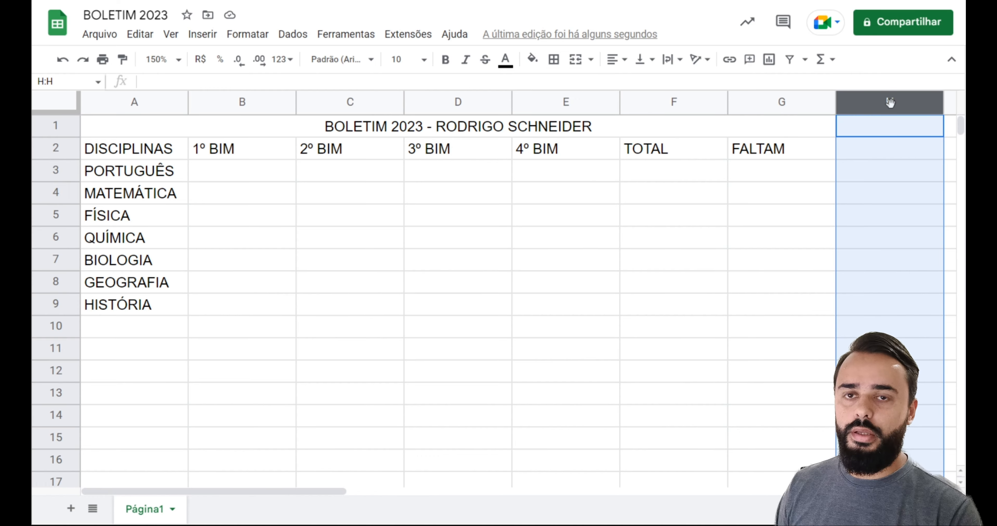
key(ctrl+shift+Right)
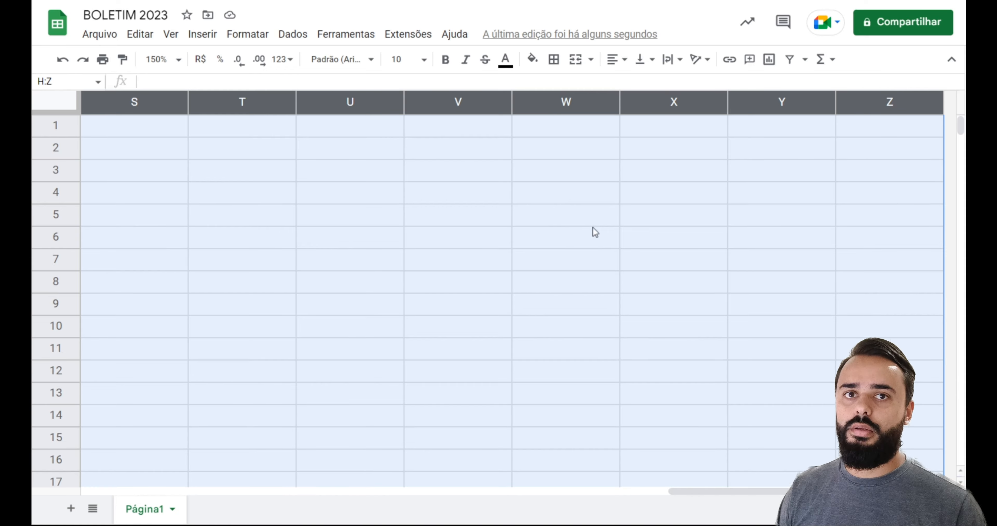
right_click(604, 205)
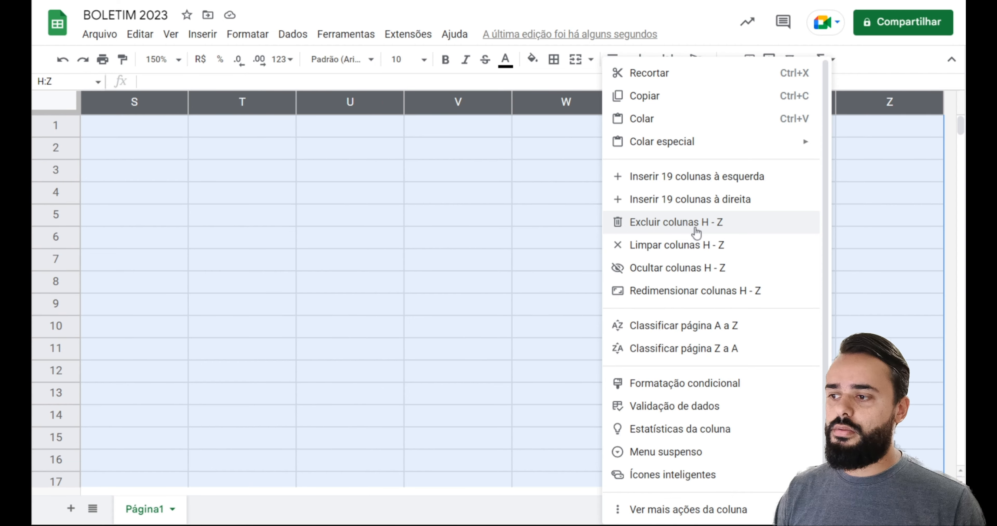
click(697, 232)
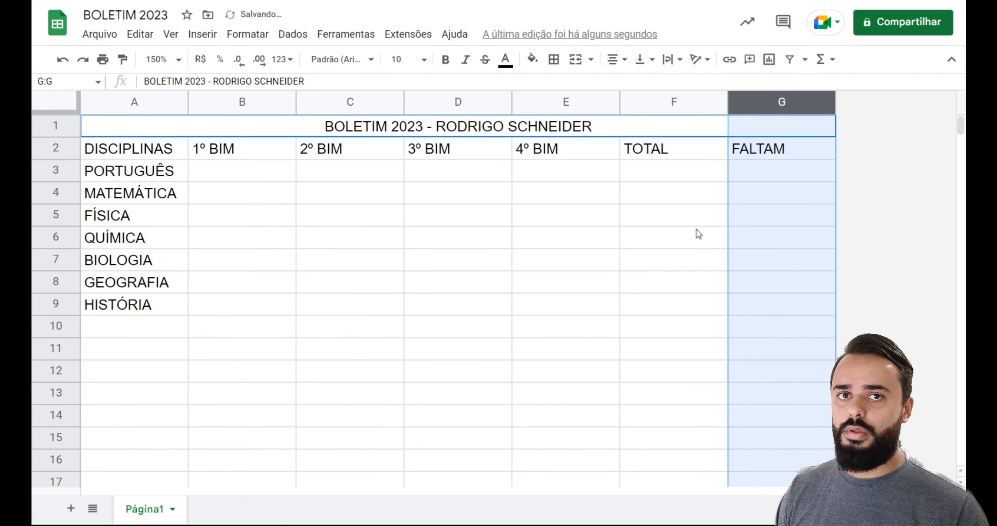
- Delete the unused rows 21 to 1000 below the grade table
scroll(369, 323, down, 3)
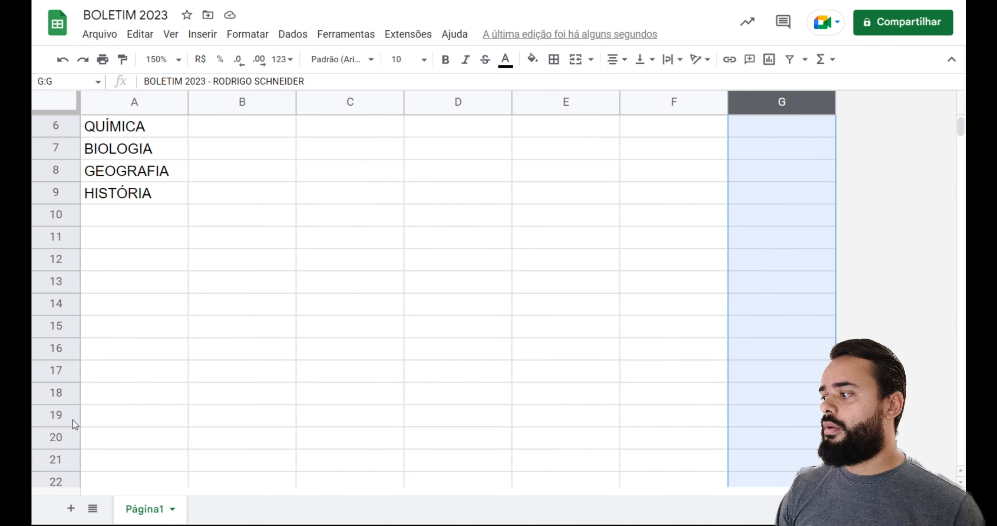
click(56, 462)
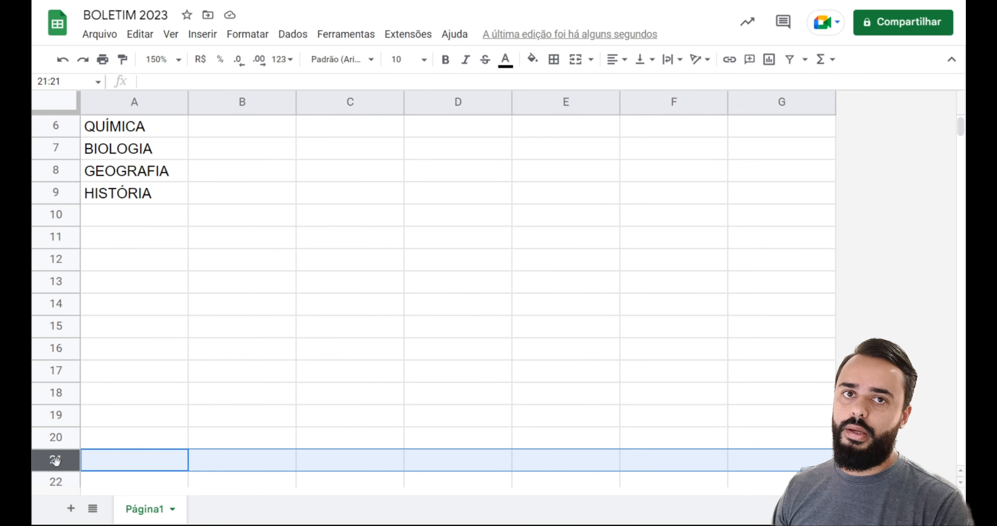
key(ctrl+shift+Down)
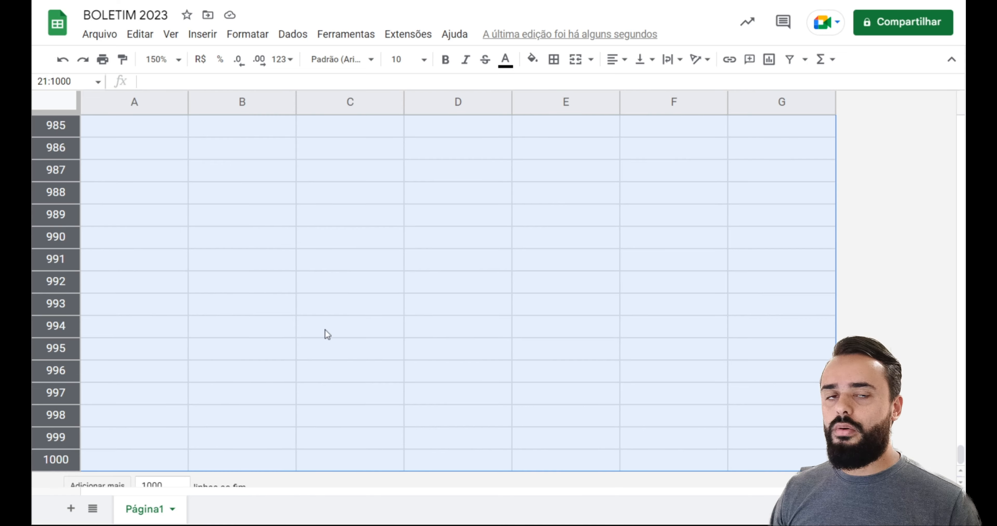
right_click(358, 243)
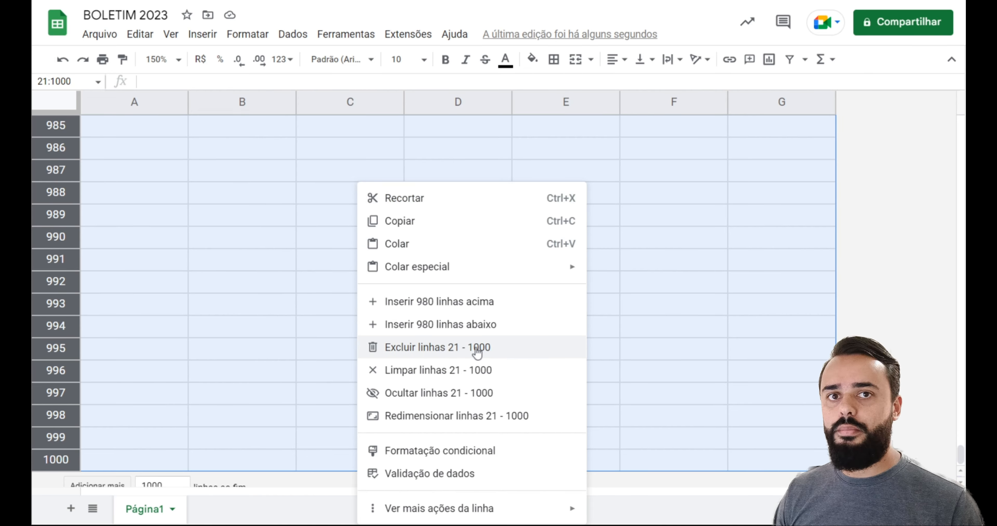
click(477, 348)
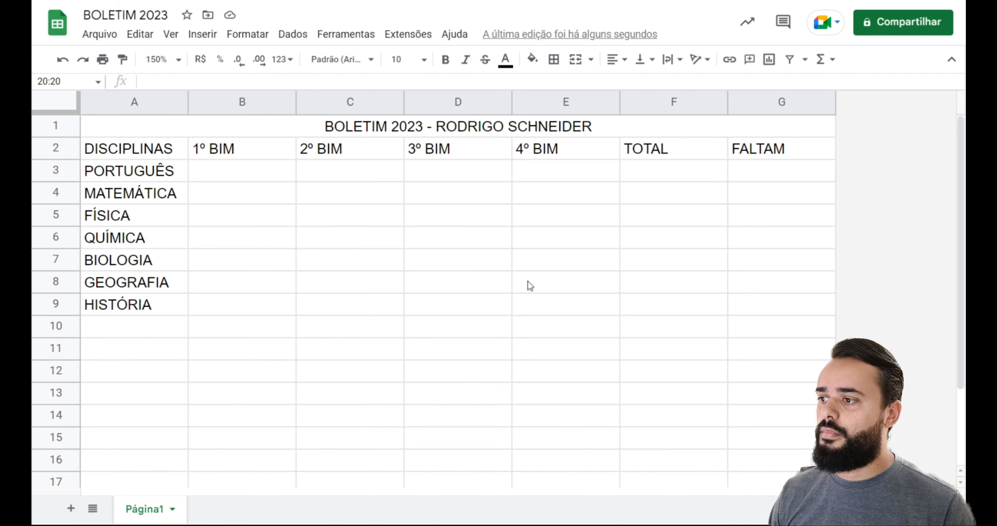
- Sum the PORTUGUÊS grades in F3 with =SOMA(B3:E3) and copy the formula down the TOTAL column to F9
click(281, 170)
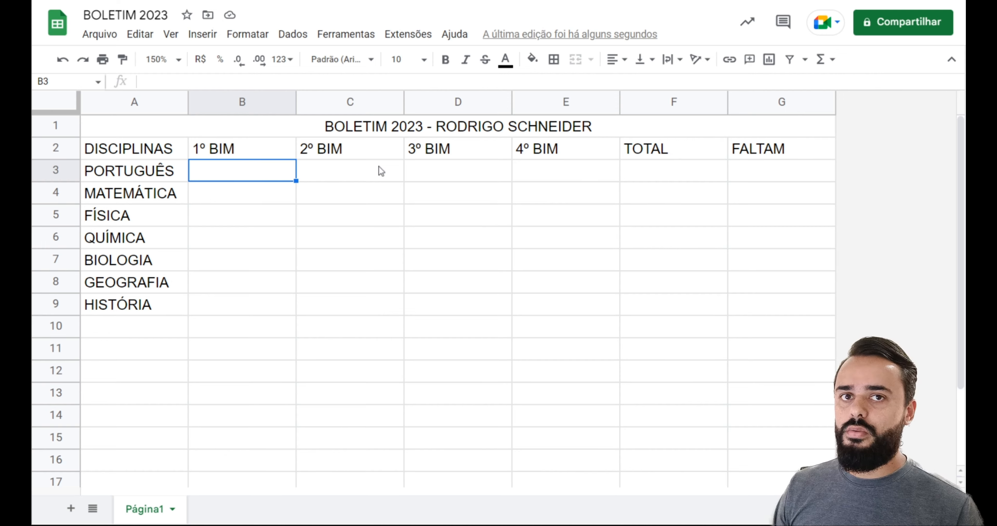
click(682, 173)
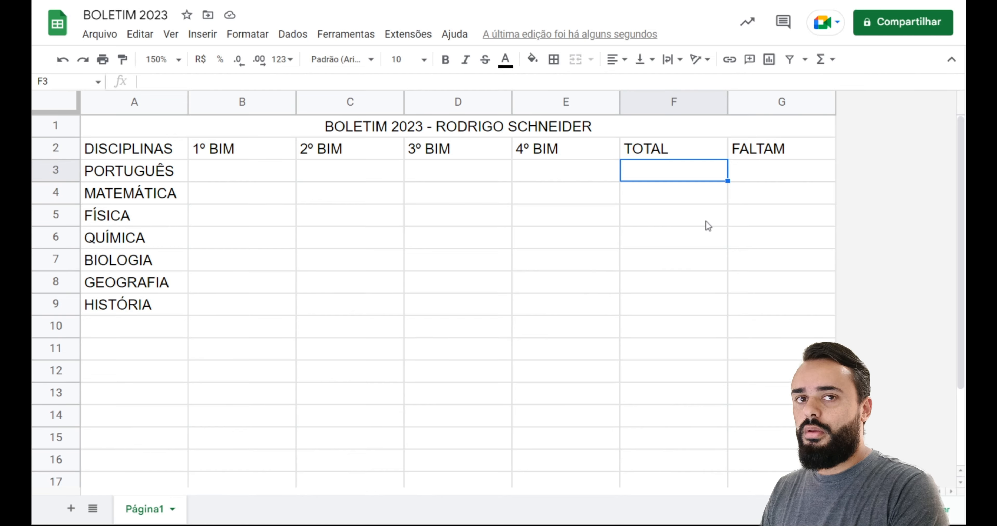
text(=SOMA)
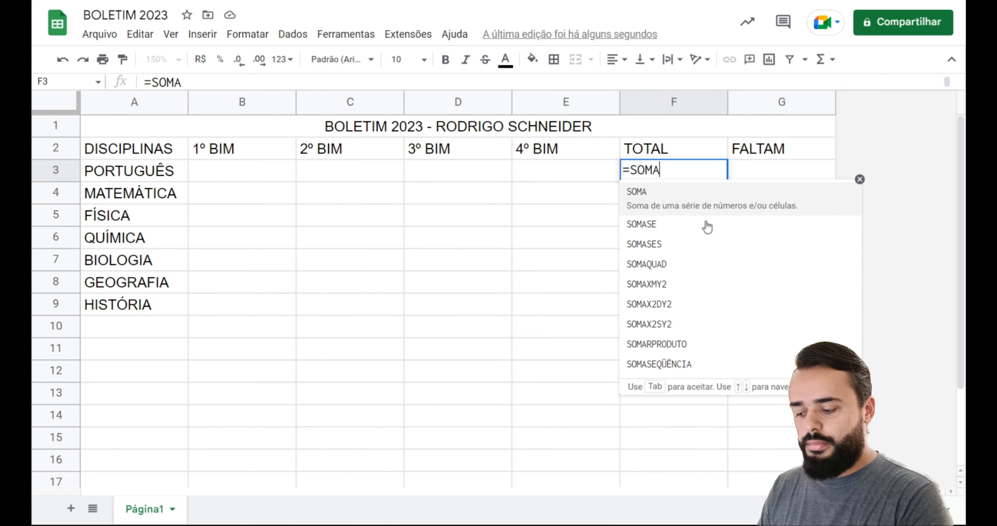
text(()
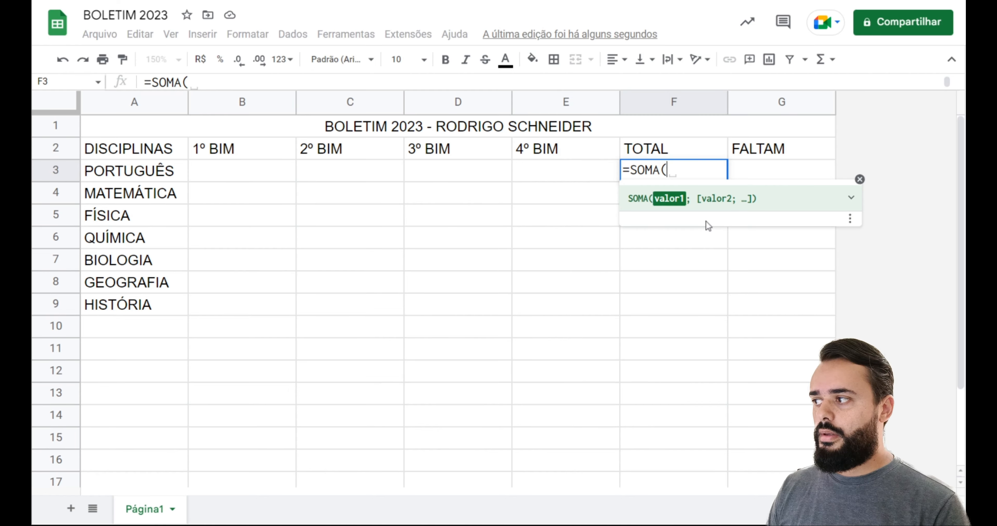
text(B3)
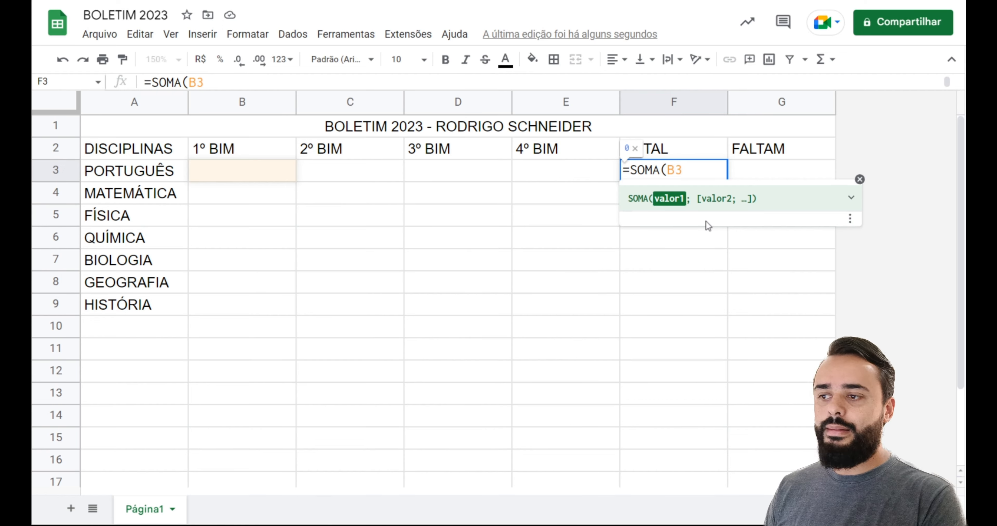
text(:E3)
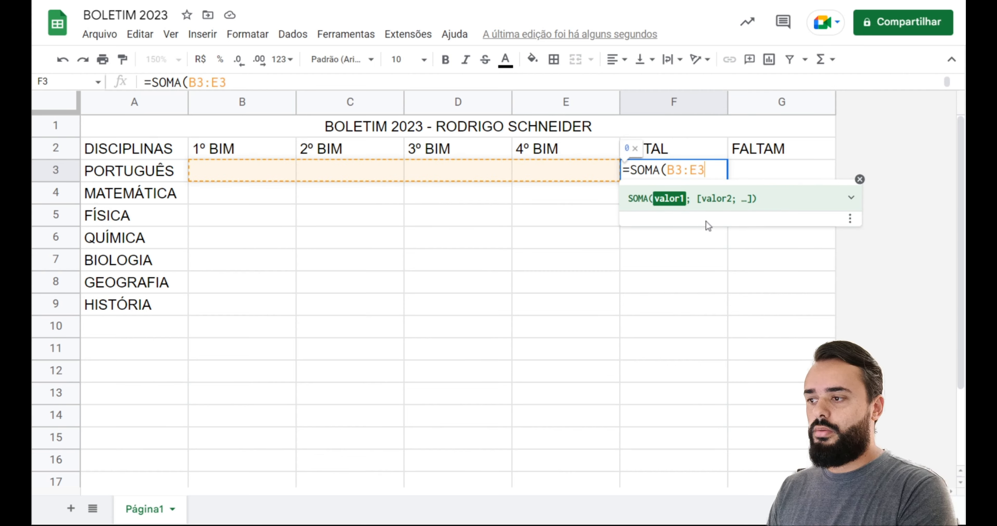
text())
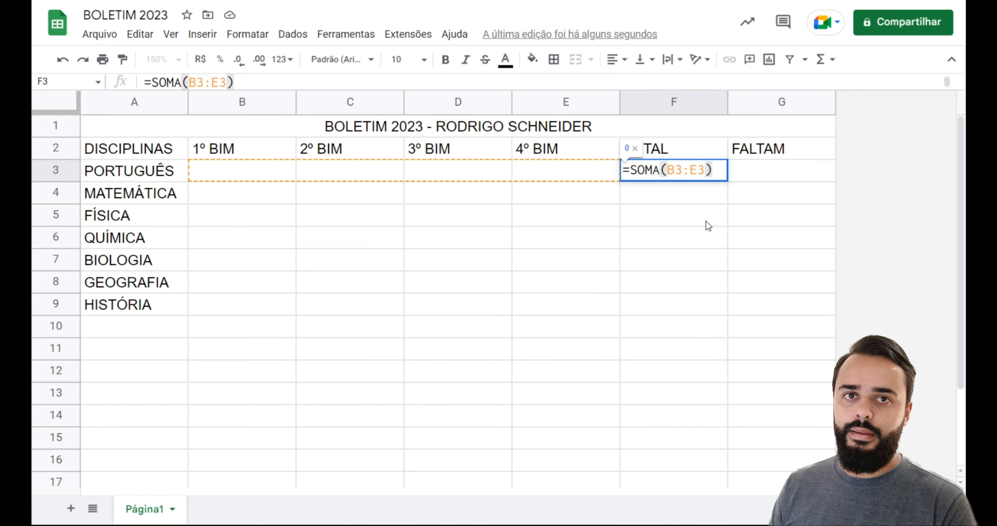
key(Return)
key(Up)
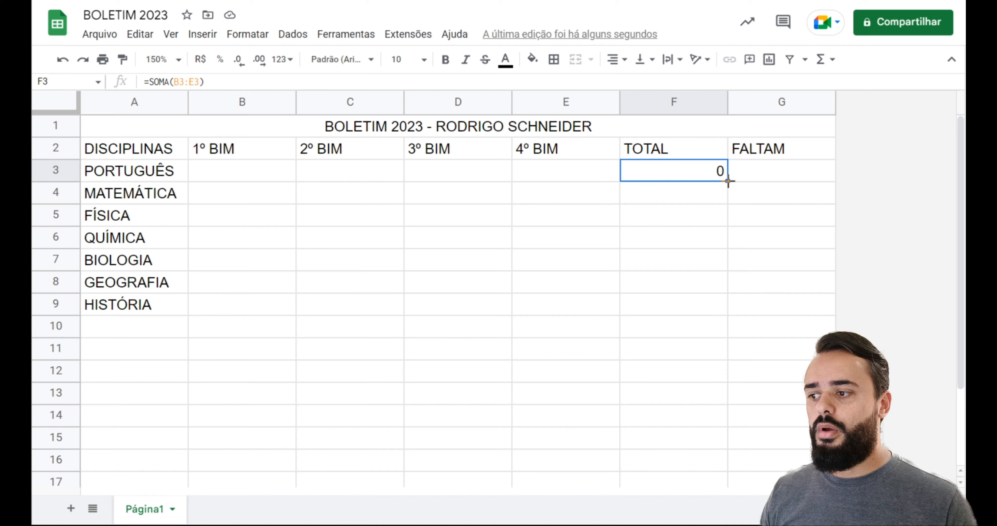
drag(728, 181, 721, 316)
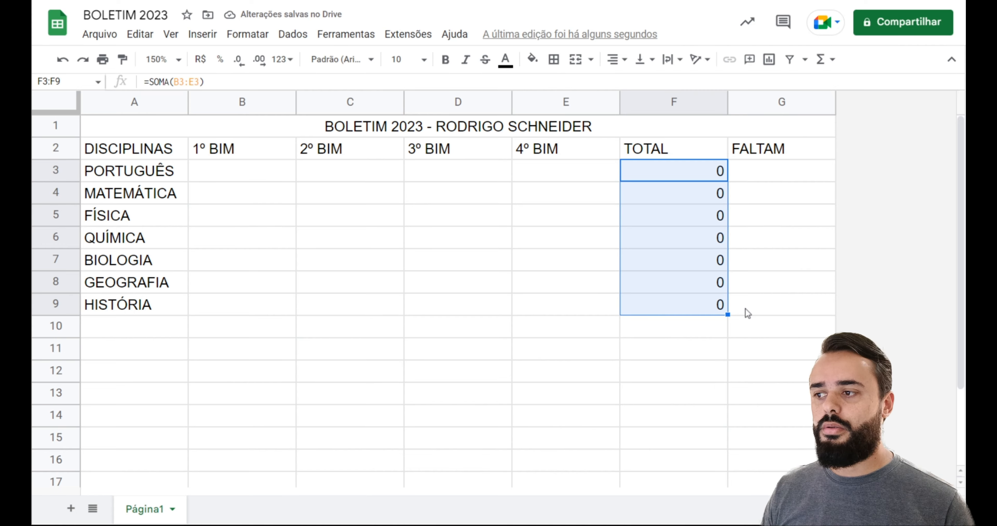
- Check the row references of the copied SOMA formulas in the TOTAL column, from PORTUGUÊS to HISTÓRIA
click(705, 199)
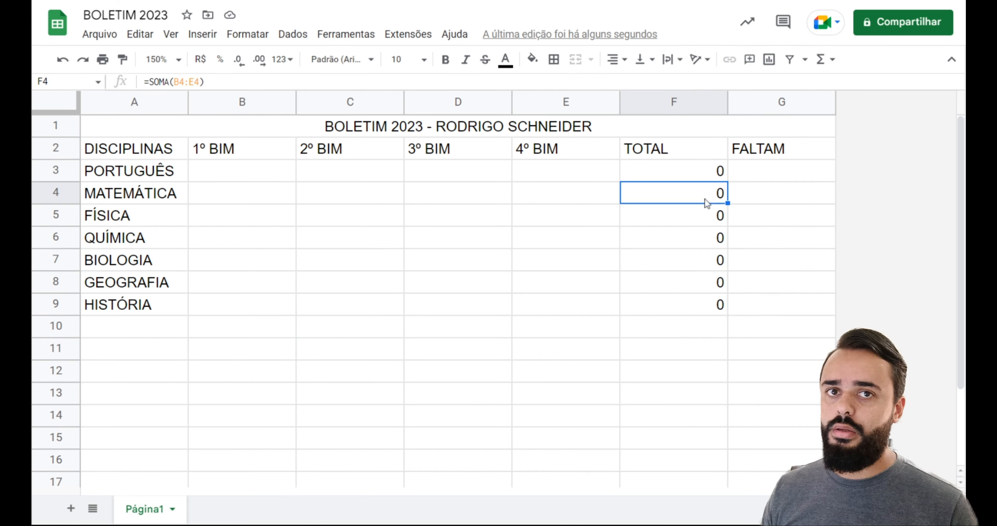
click(699, 170)
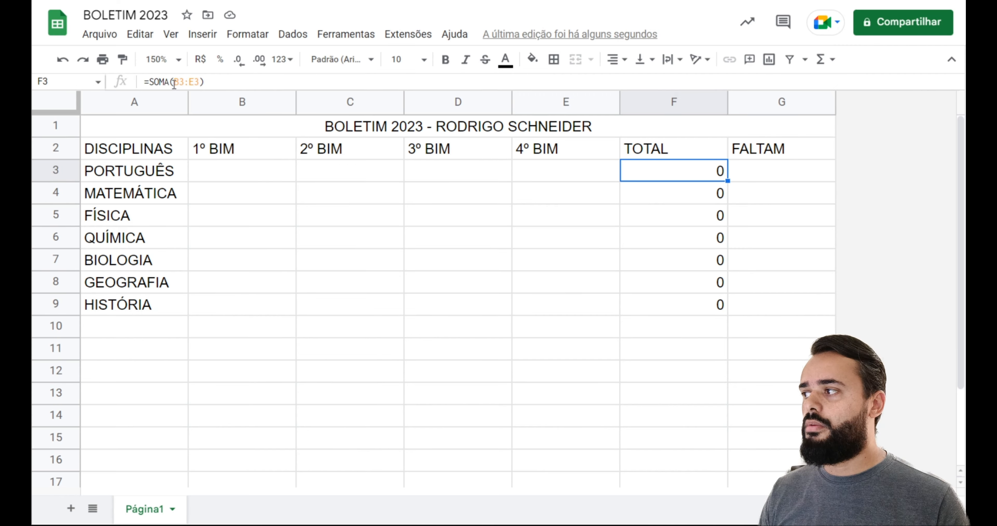
click(679, 197)
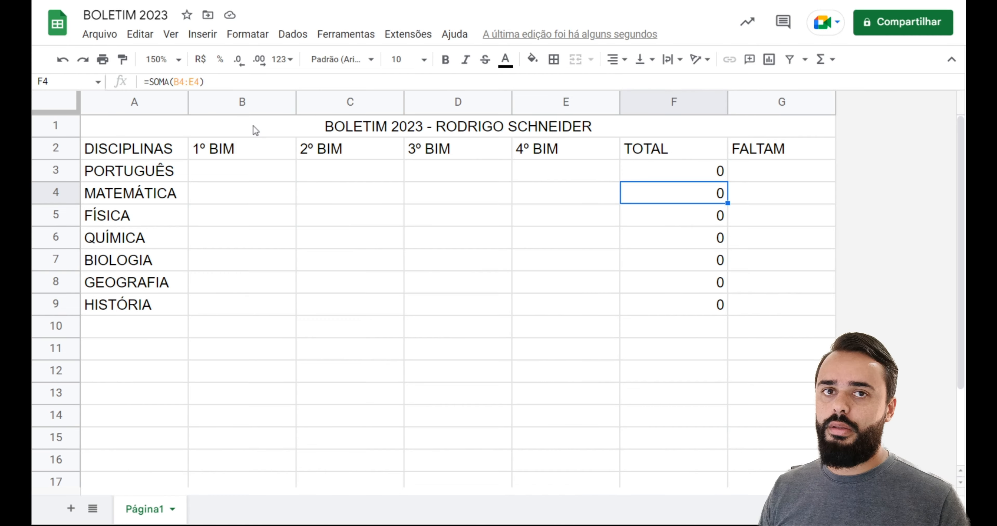
click(687, 221)
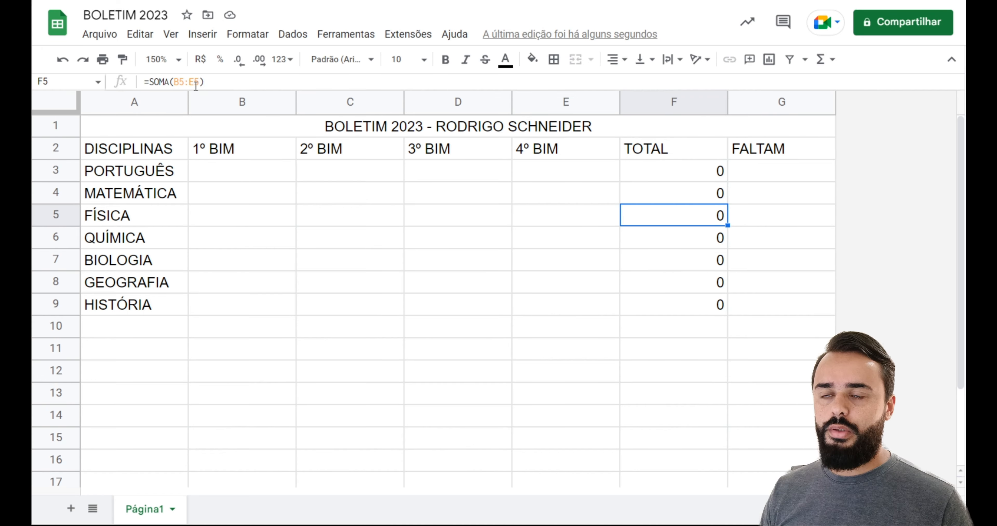
click(712, 306)
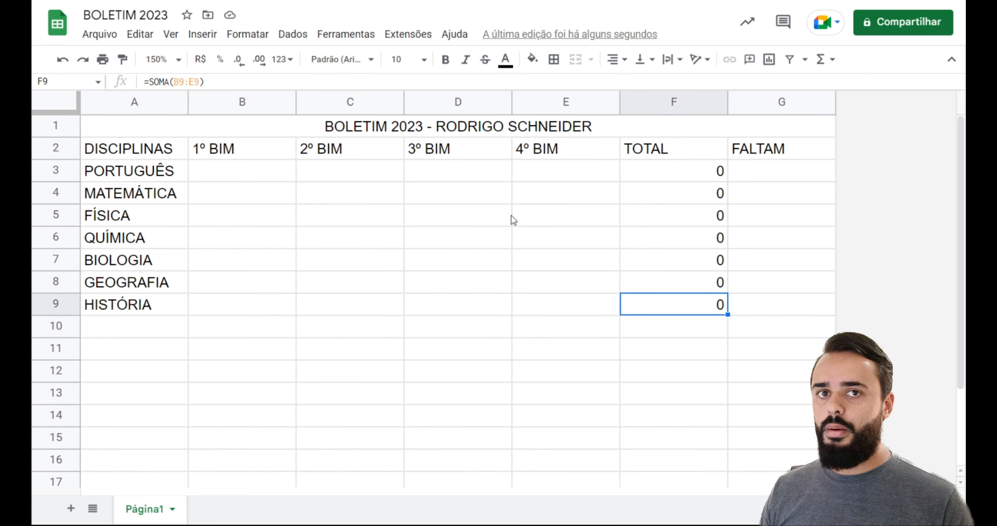
- Enter the PORTUGUÊS grades 15 for 1º BIM, 20 for 2º BIM and 15 for 3º BIM, and check the TOTAL cell
click(737, 177)
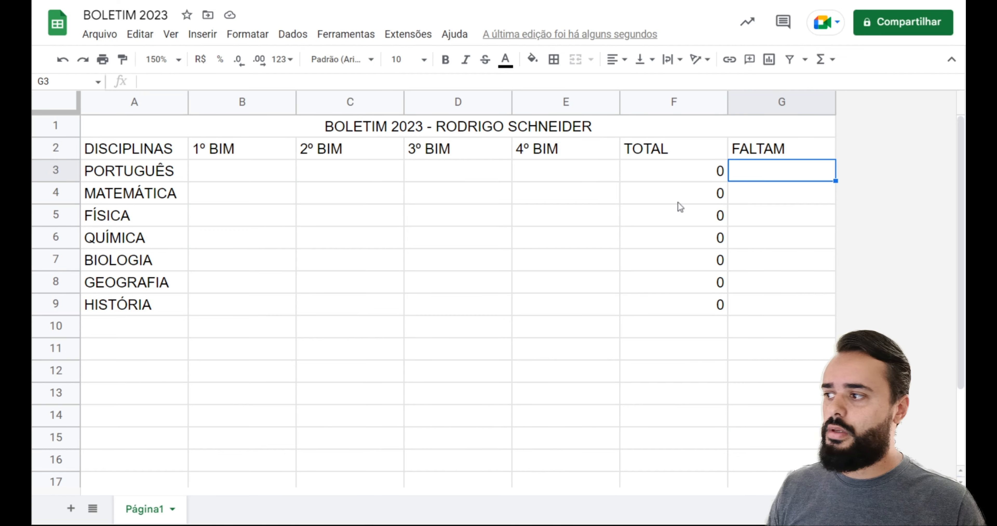
click(262, 173)
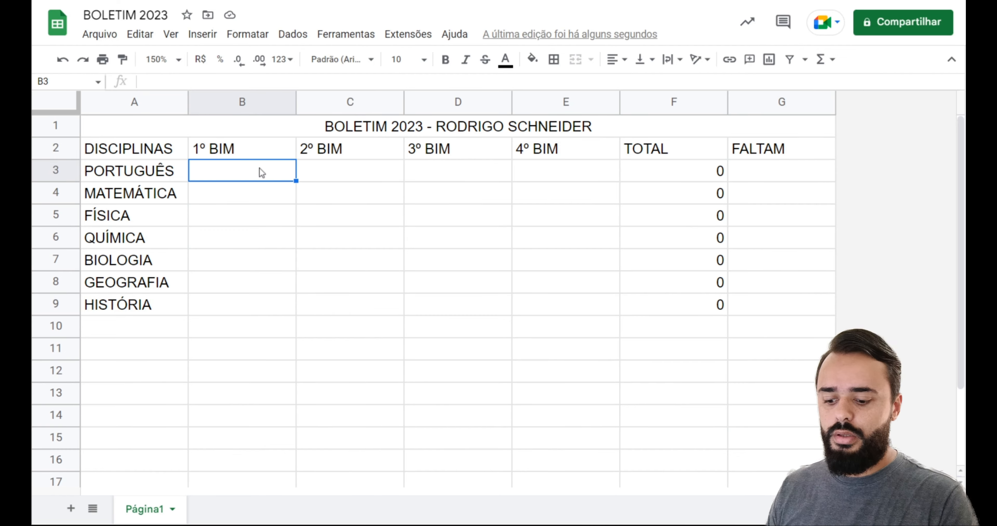
text(15)
key(Tab)
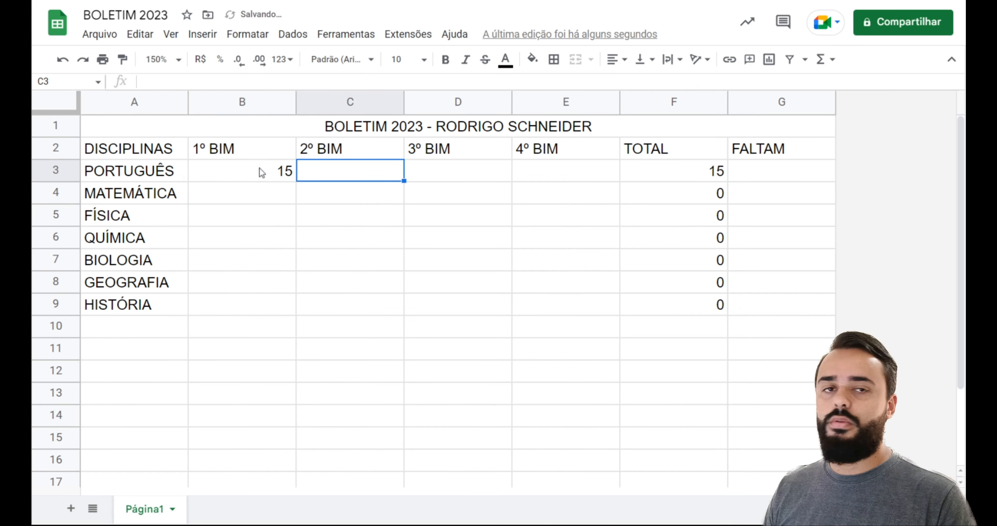
text(20)
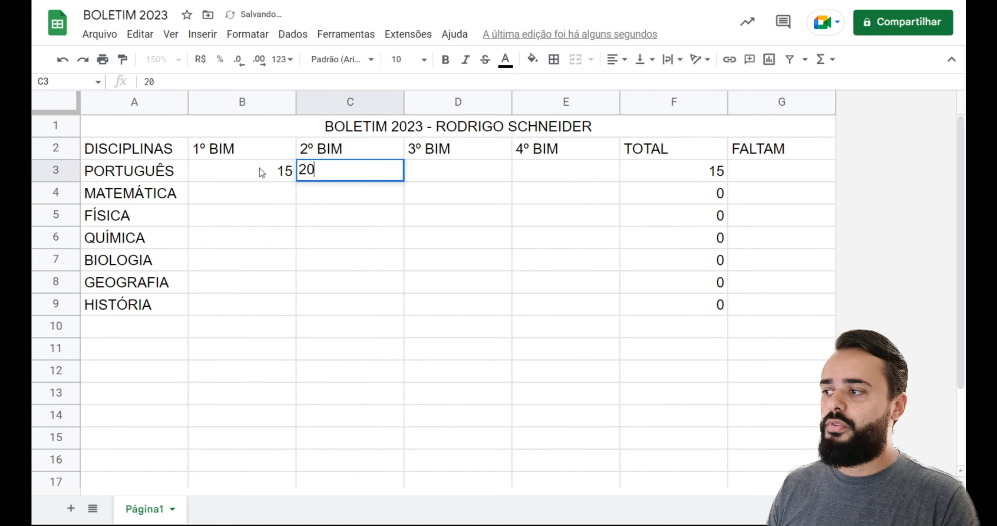
key(Tab)
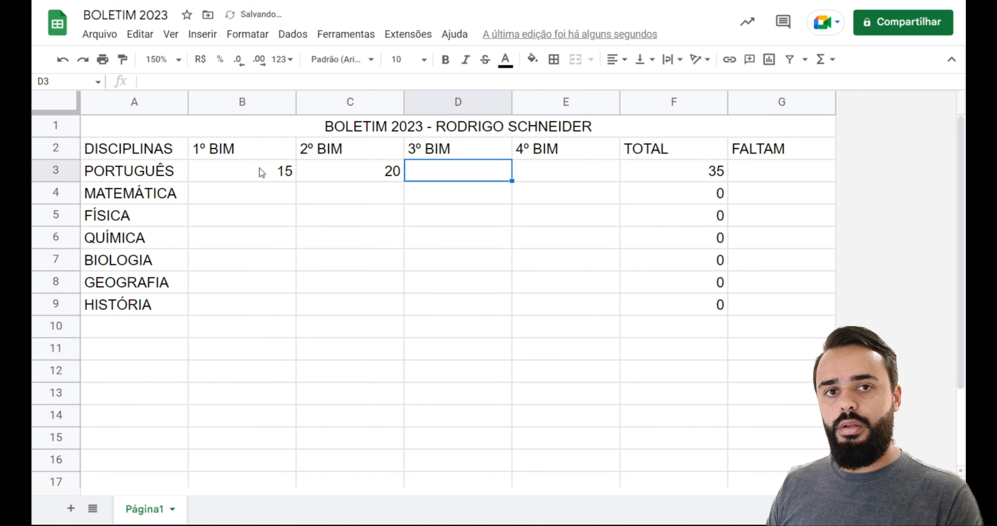
text(15)
key(Tab)
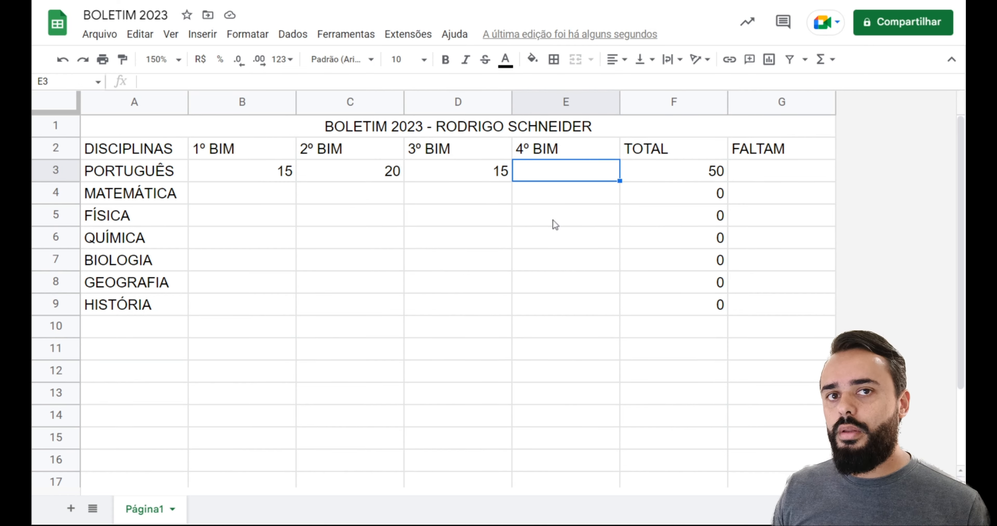
click(665, 177)
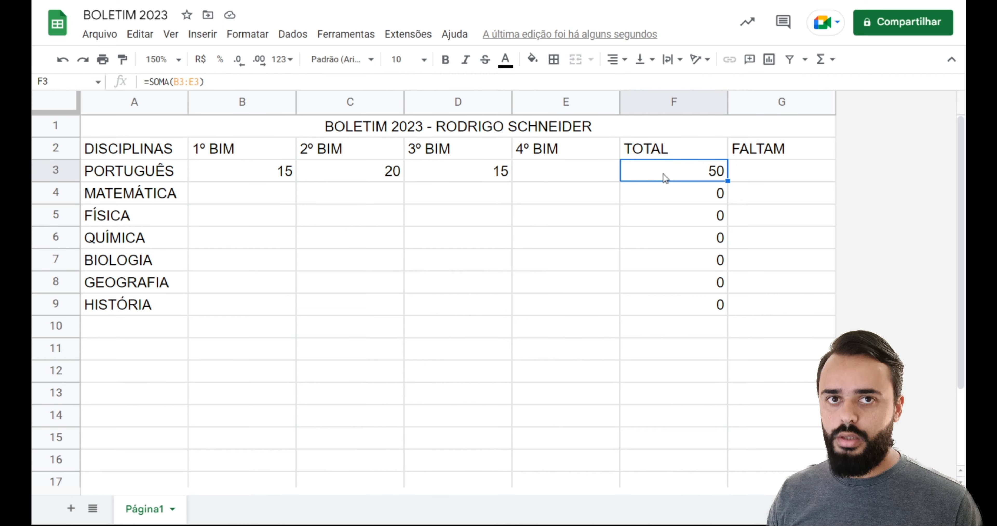
click(606, 172)
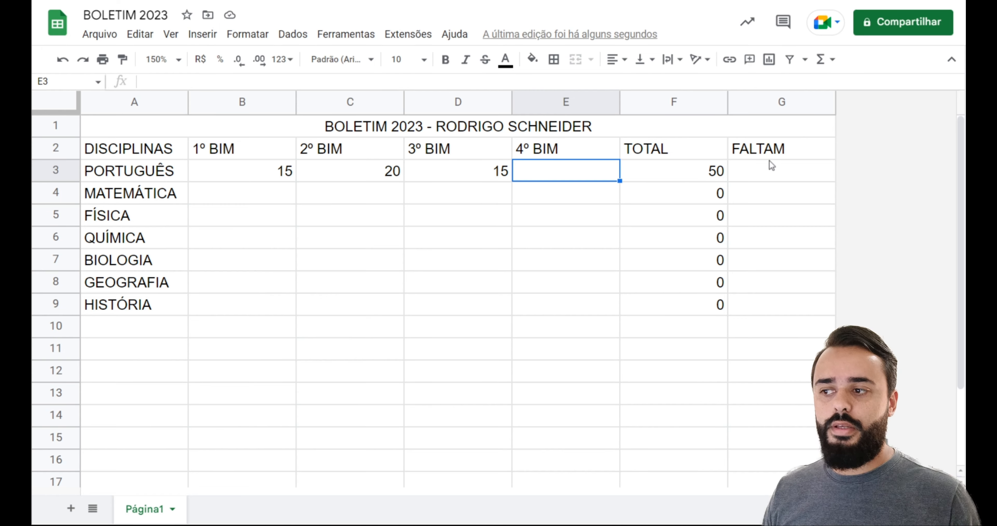
- Calculate the missing PORTUGUÊS points in the FALTAM cell G3 with the formula =60-F3
click(781, 169)
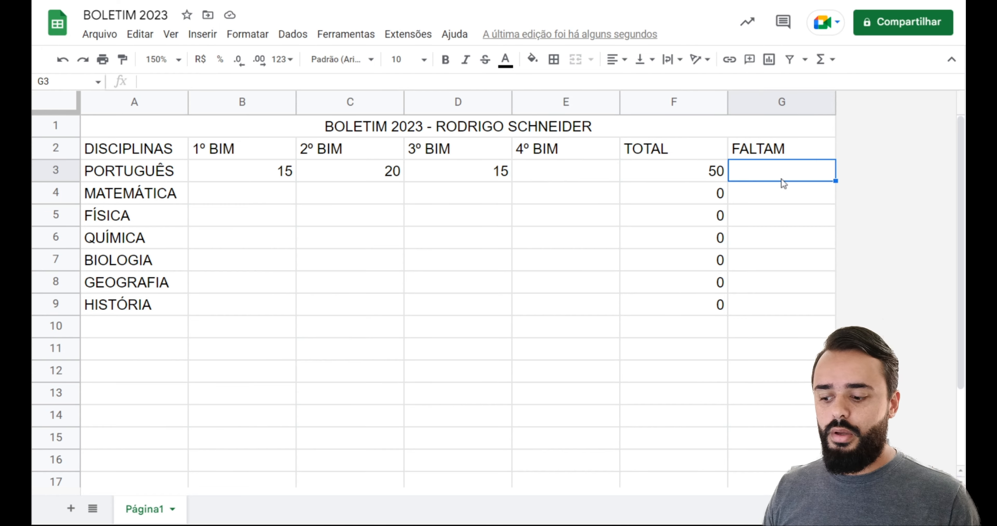
text(=)
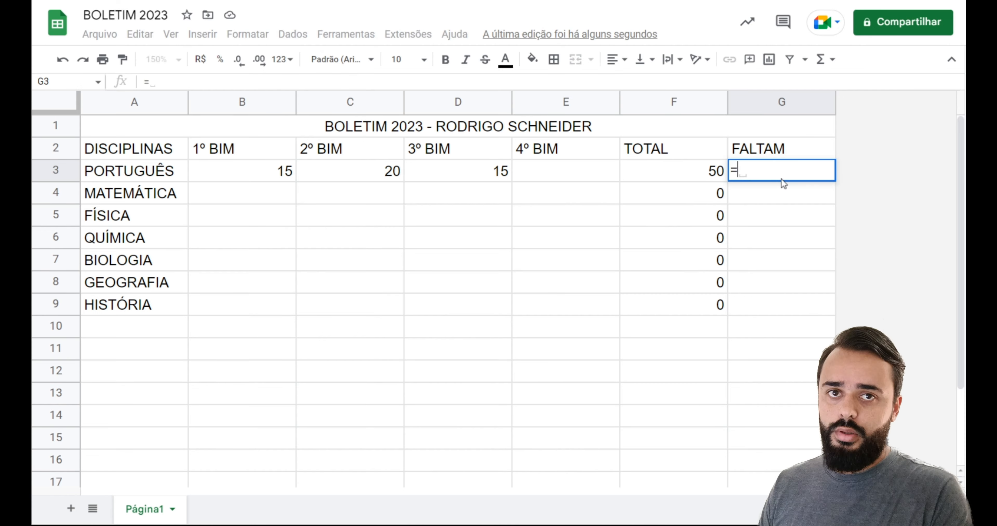
text(60-)
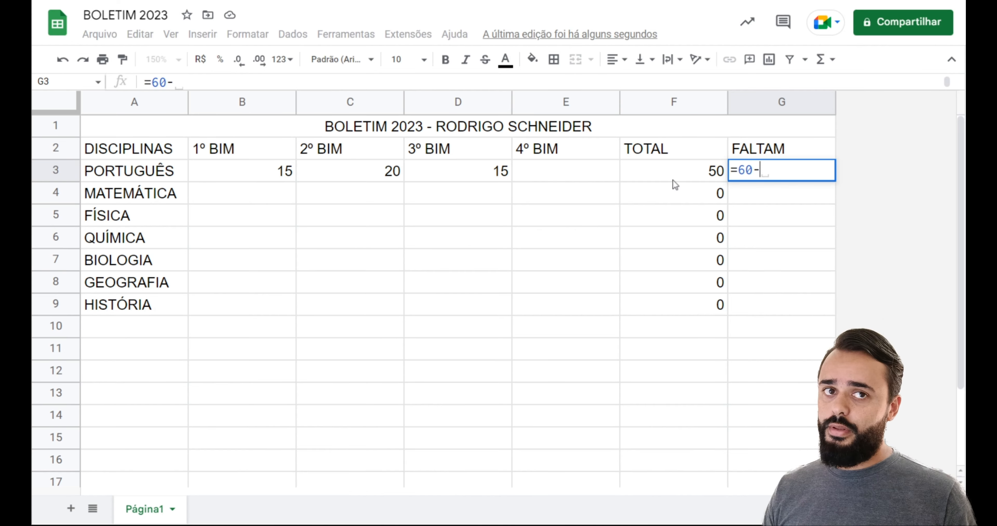
click(695, 178)
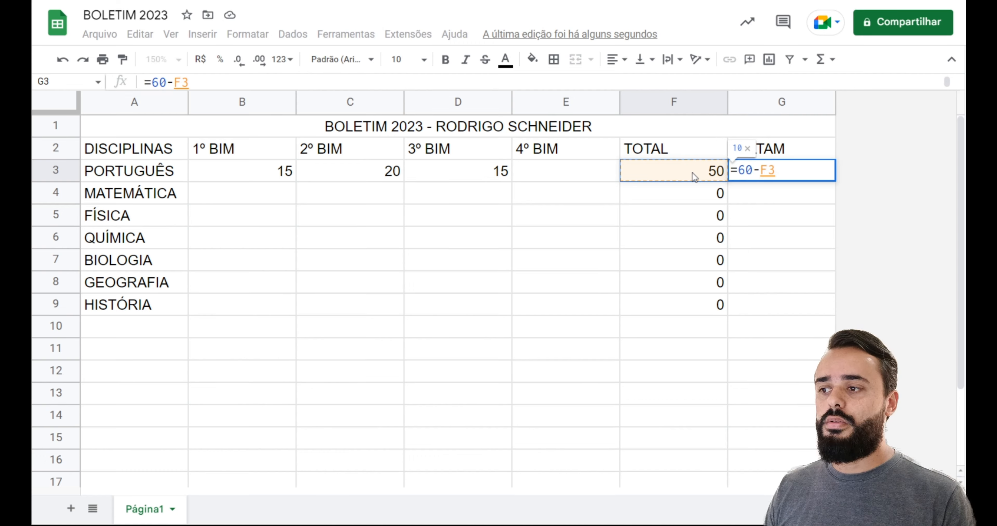
key(Return)
key(Up)
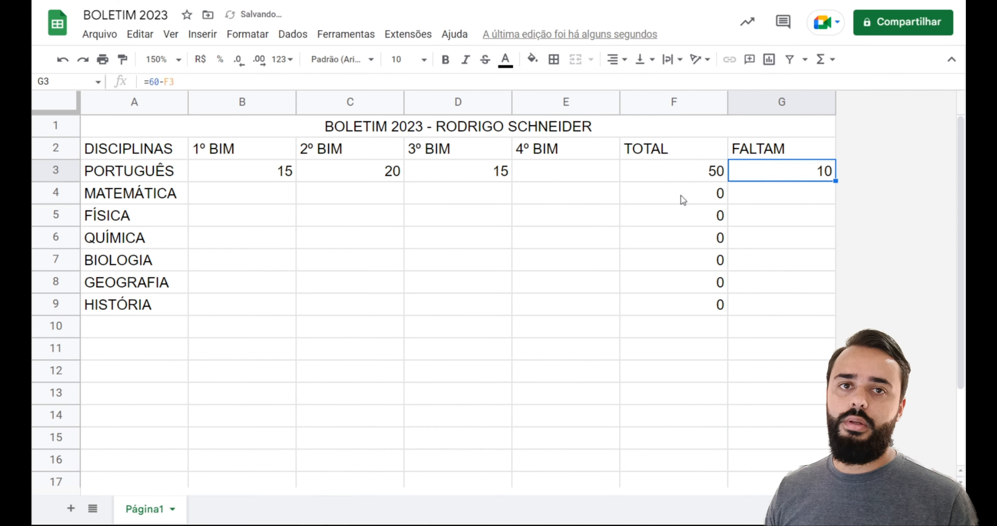
- Enter 5 as the PORTUGUÊS grade for 4º BIM and check the FALTAM cell
click(609, 176)
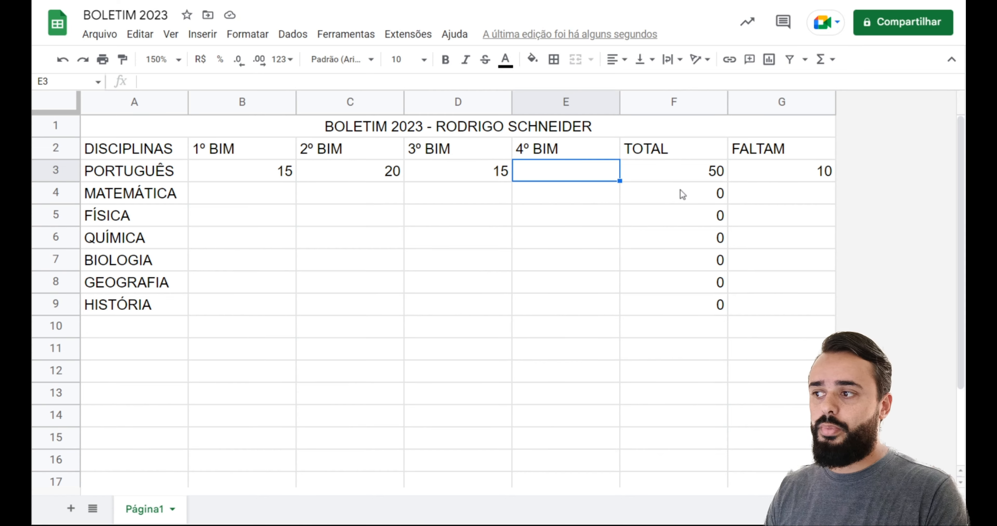
text(5)
key(Return)
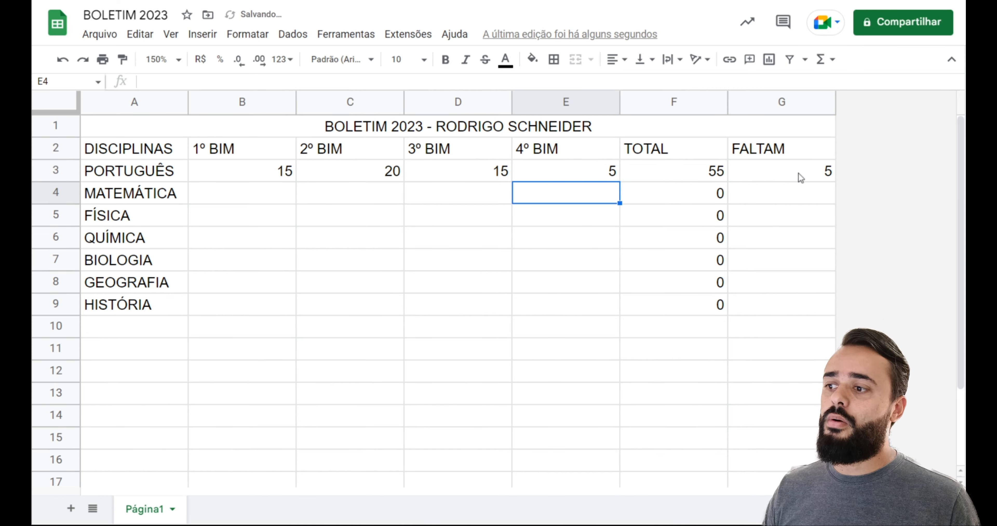
click(778, 175)
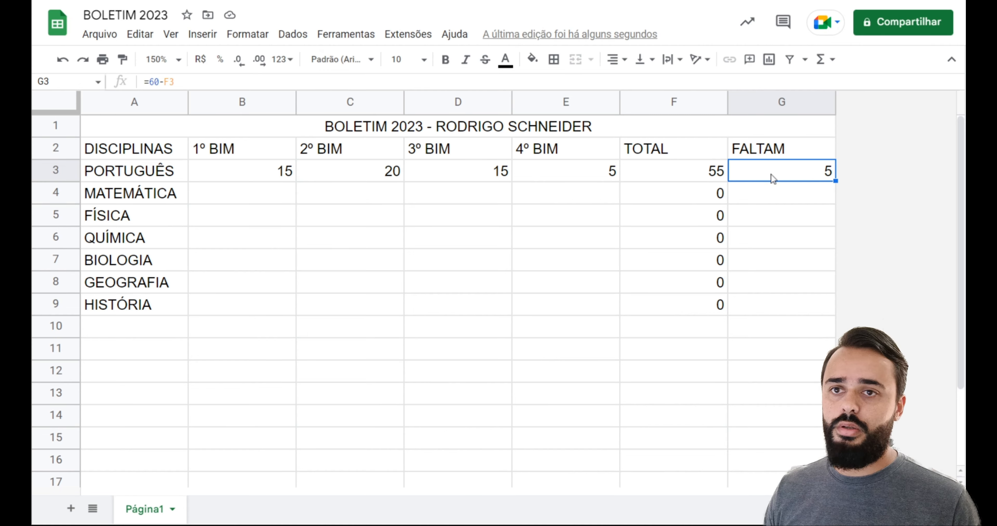
- Change the PORTUGUÊS grade for 4º BIM to 10 and check the TOTAL and FALTAM cells
click(608, 171)
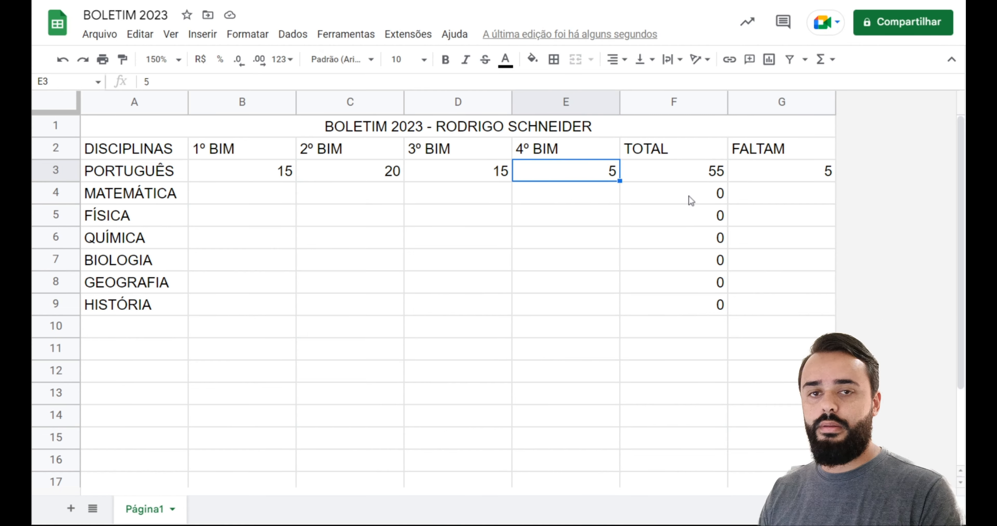
text(10)
key(Return)
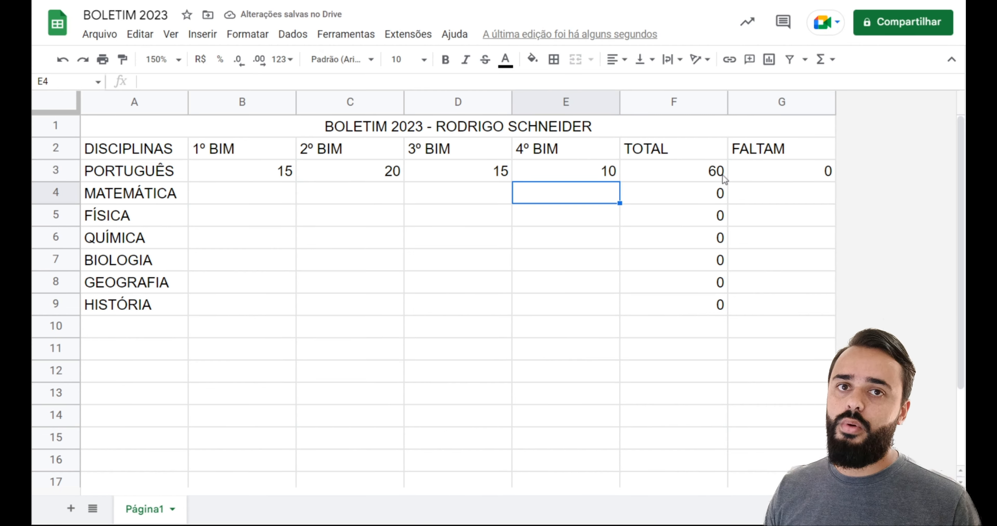
click(724, 176)
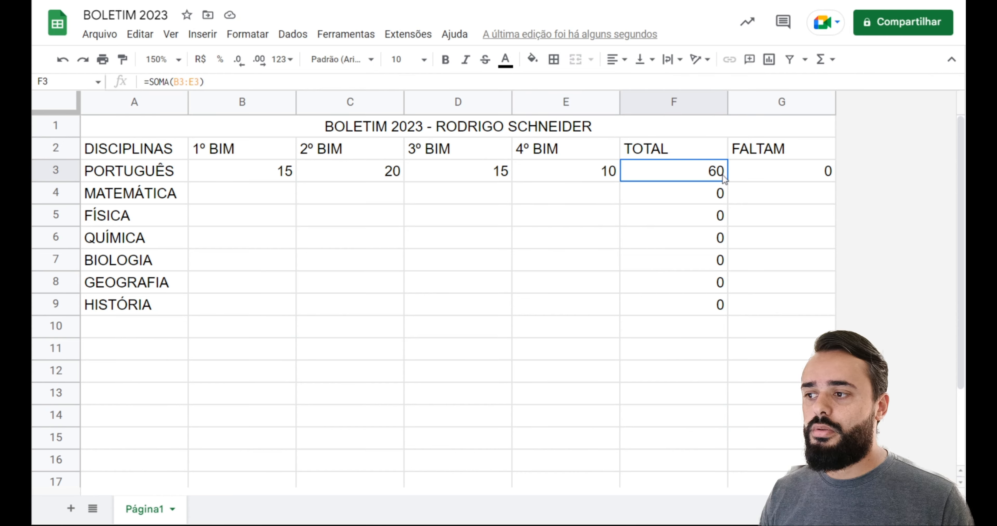
click(798, 171)
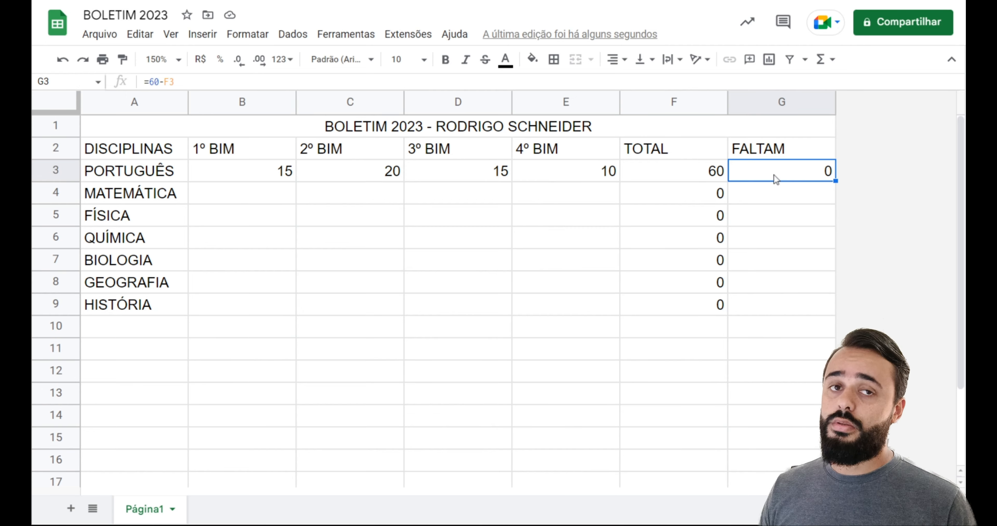
- Raise the PORTUGUÊS grade for 4º BIM in E3 to 15
click(578, 174)
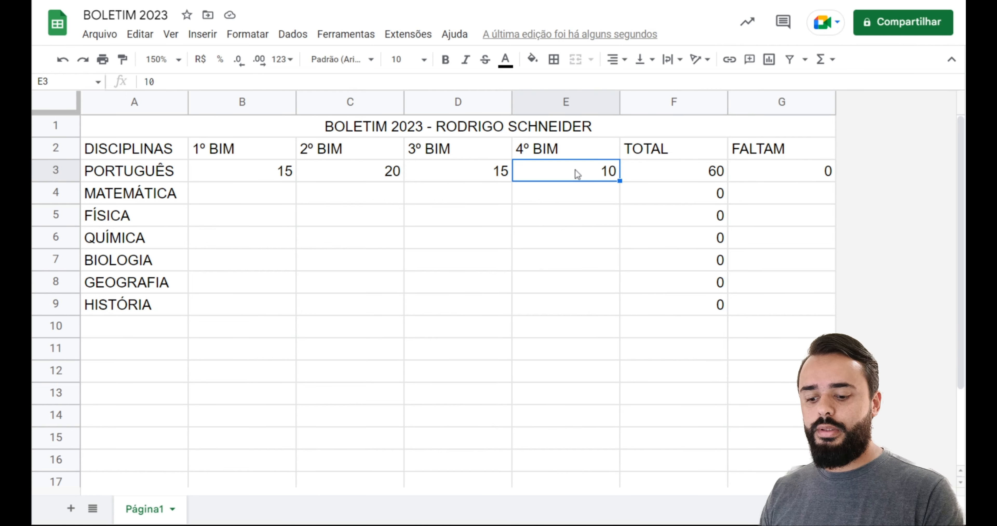
text(15)
key(Return)
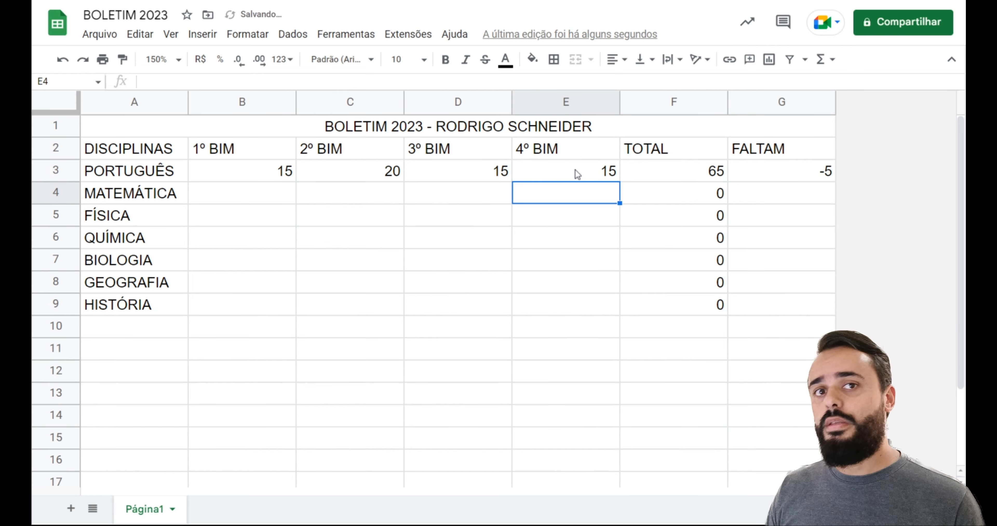
- Replace the FALTAM formula in G3 with =SE(F3>=60;"APROVADO";60-F3)
click(775, 179)
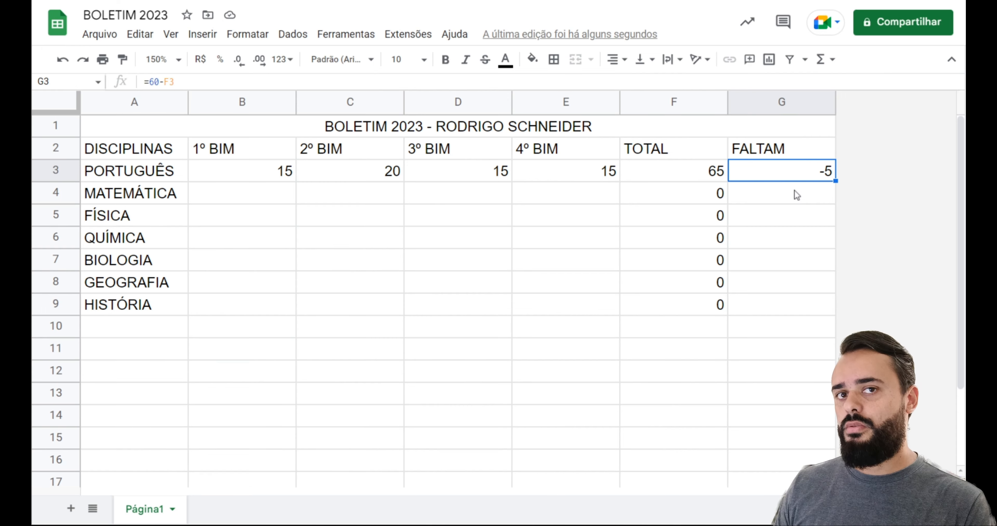
key(Delete)
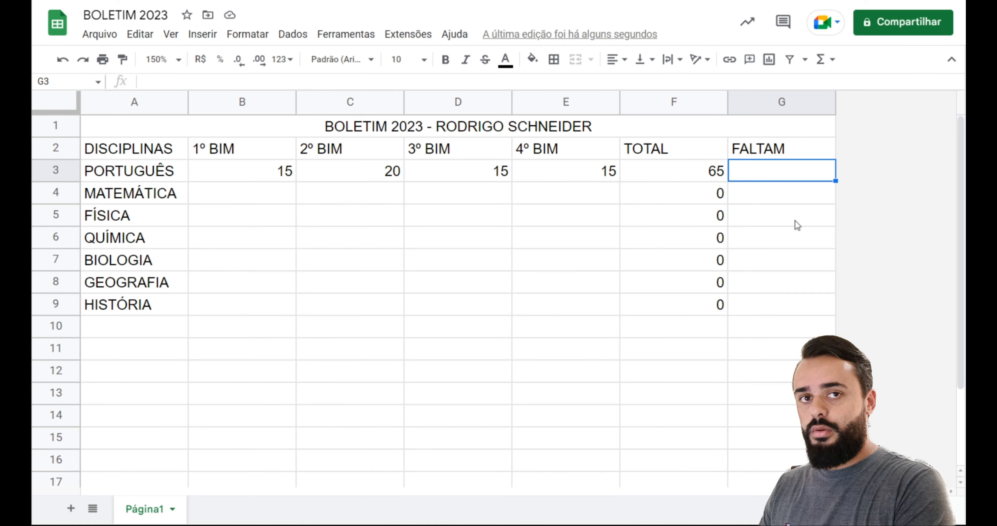
text(=SE()
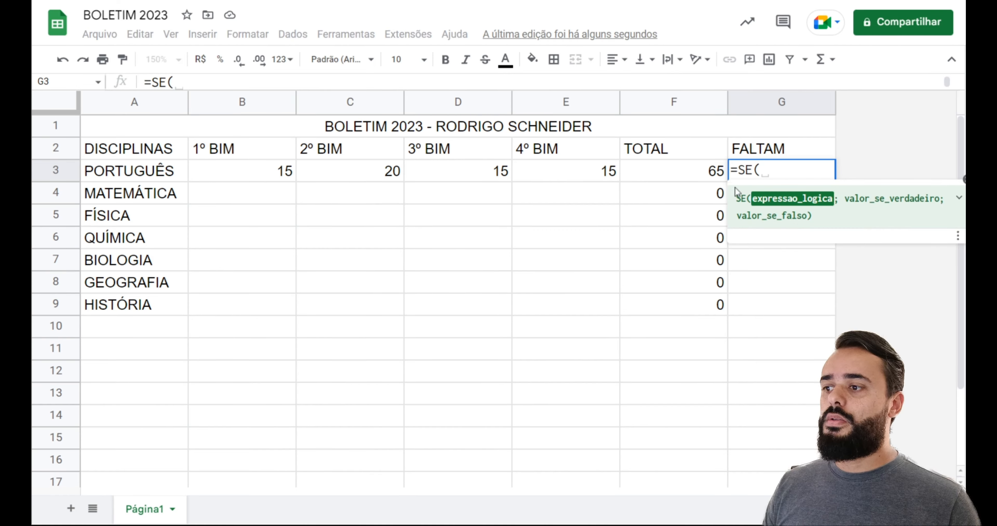
click(703, 179)
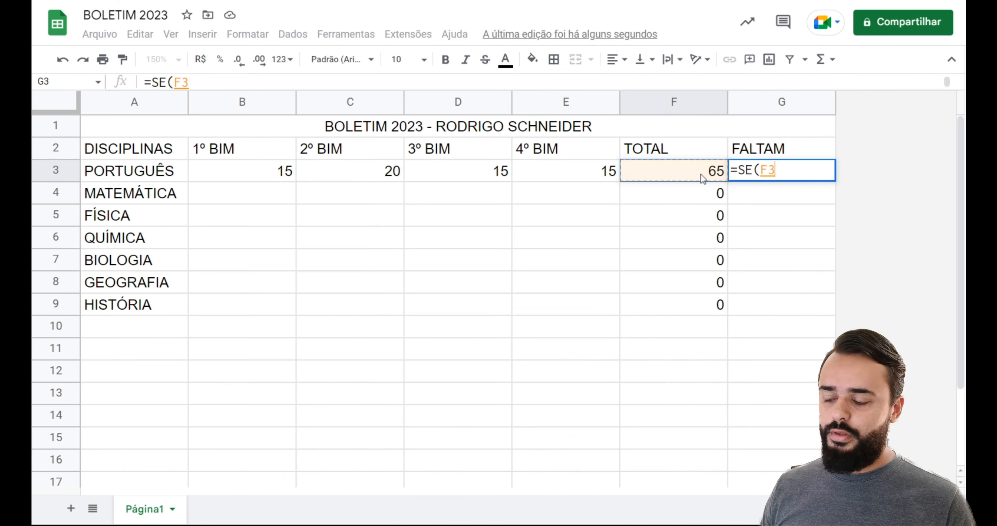
text(>=)
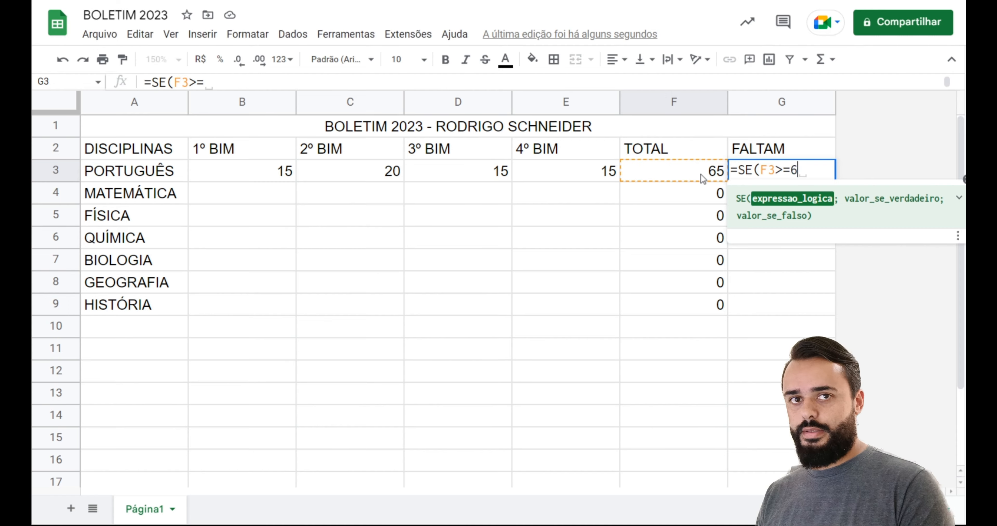
text(60)
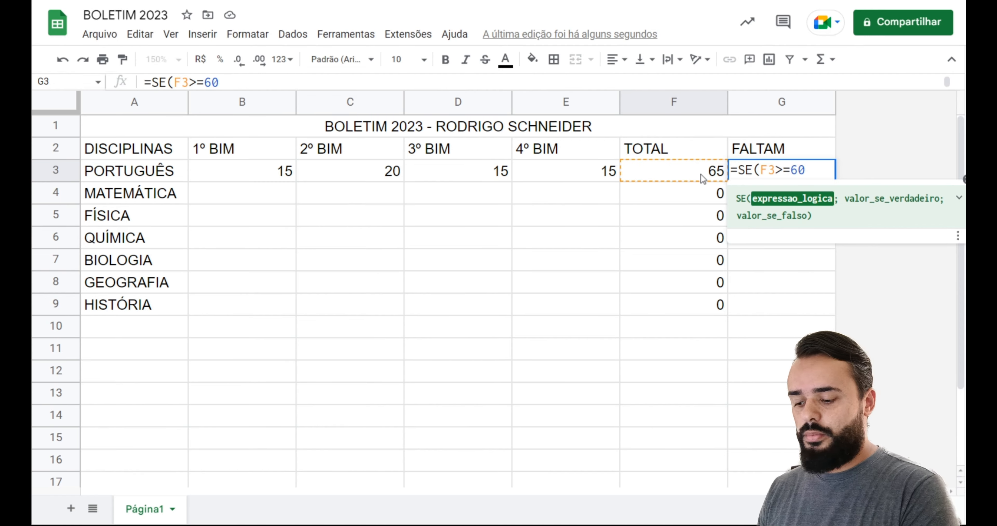
text(;)
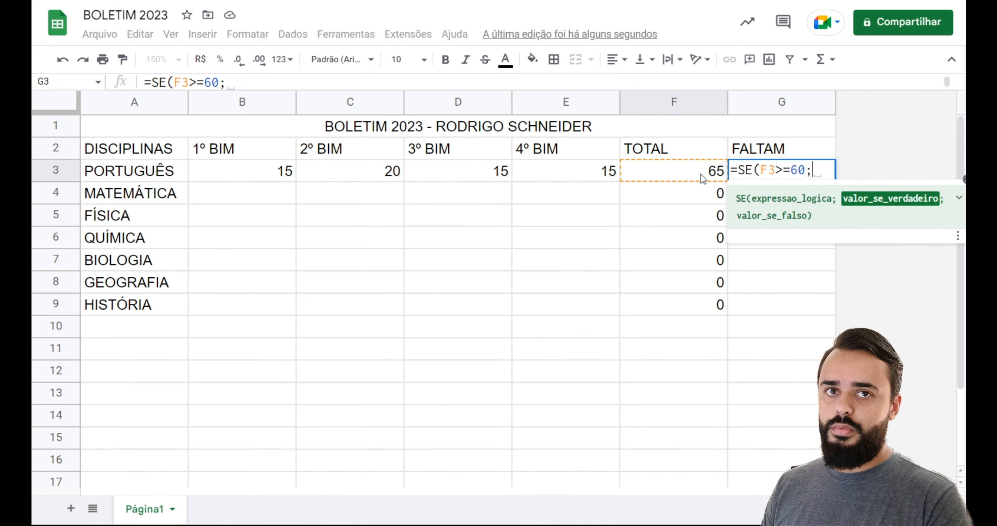
text(")
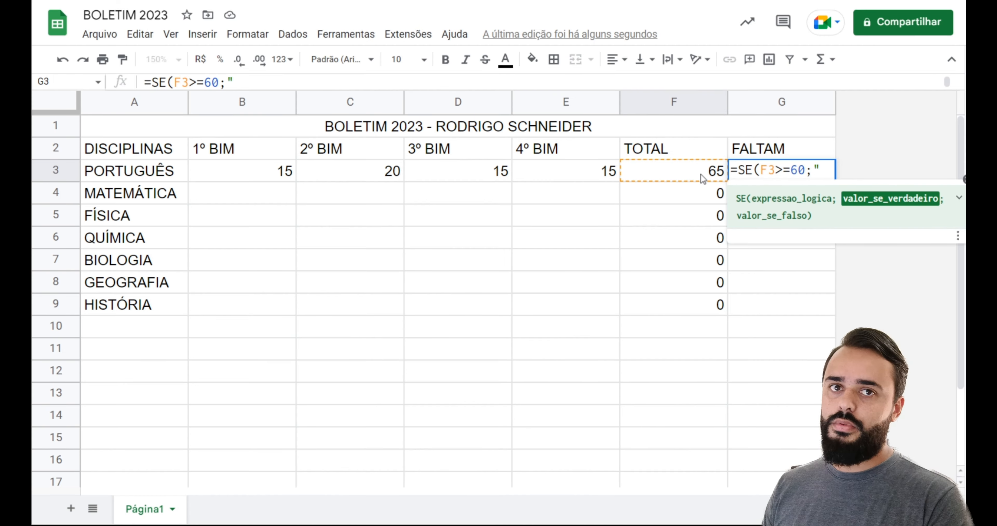
text(APROVADO")
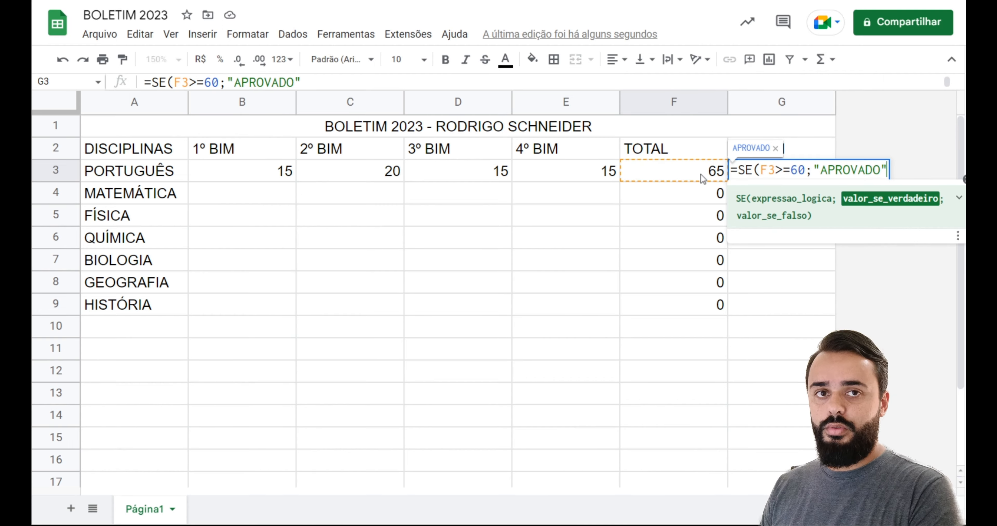
text(;)
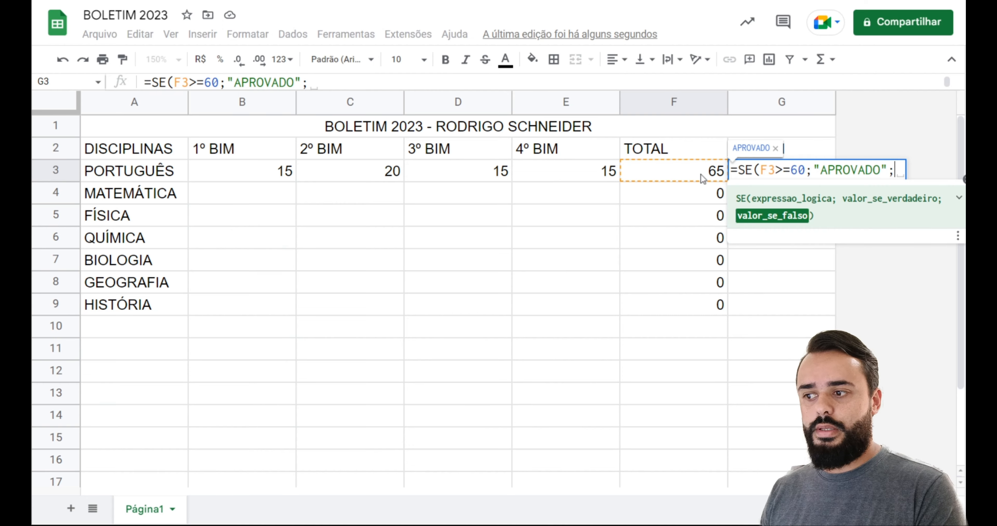
text(60-F3)
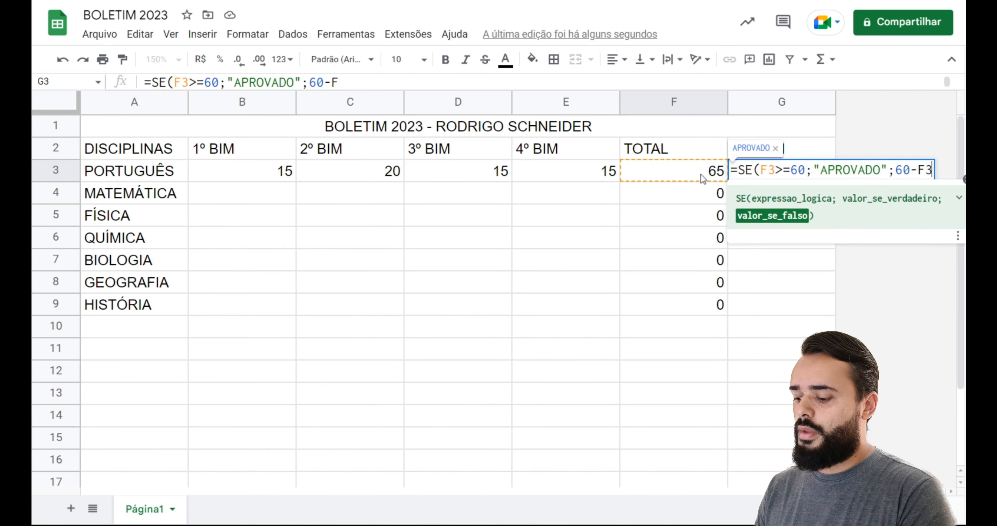
text())
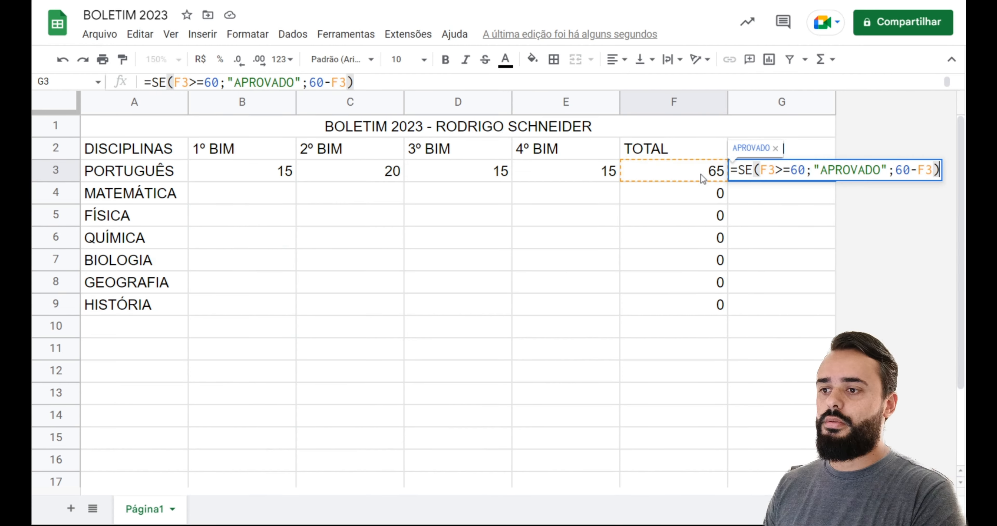
key(Return)
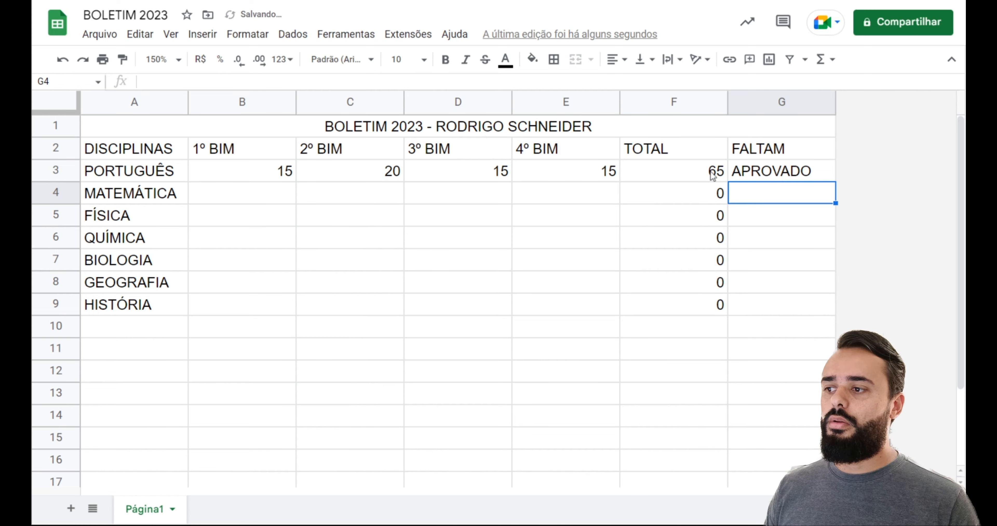
- Check the PORTUGUÊS TOTAL and FALTAM formulas, and set the 4º BIM grade in E3 to 5
click(712, 174)
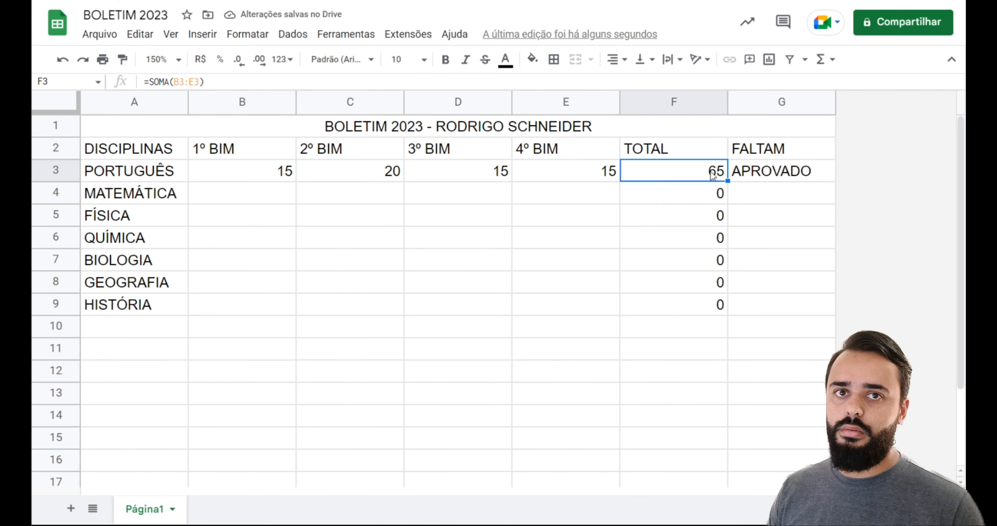
click(768, 176)
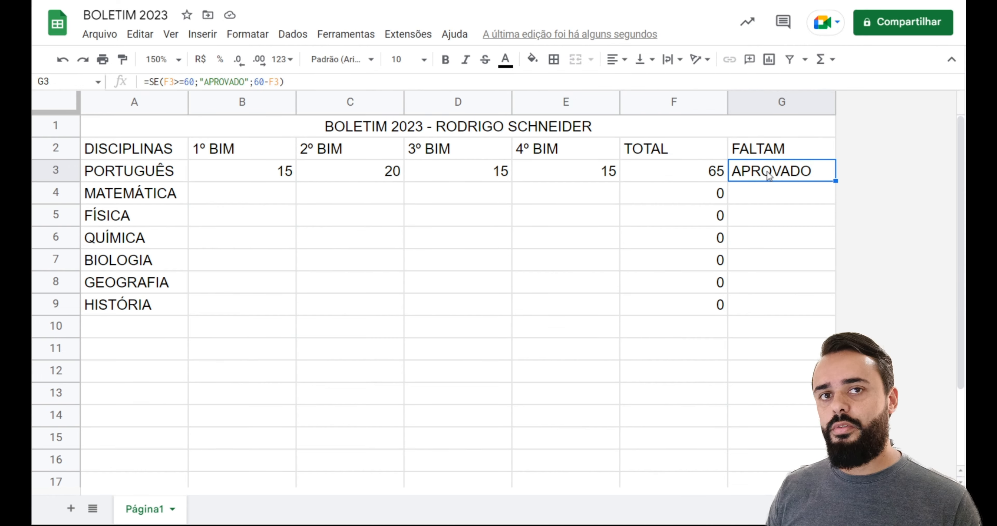
click(599, 170)
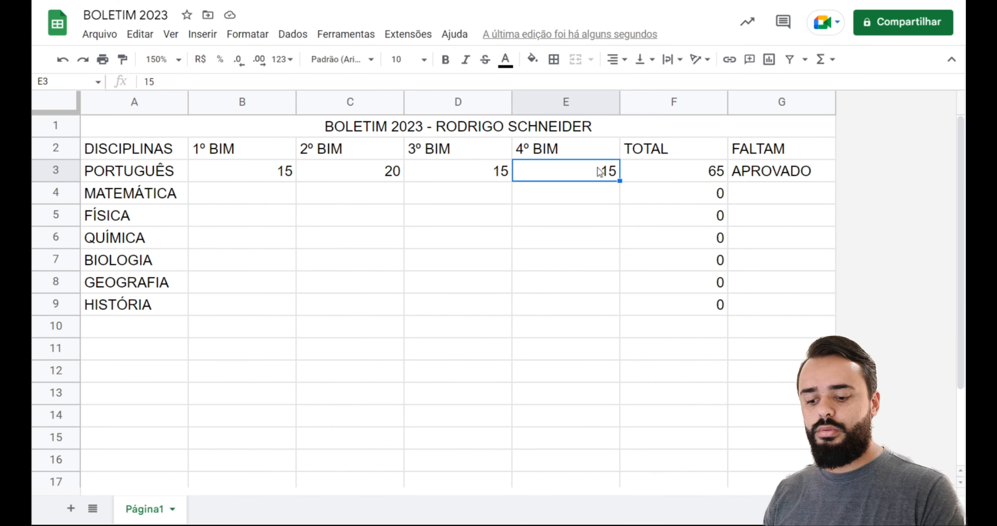
text(5)
key(Return)
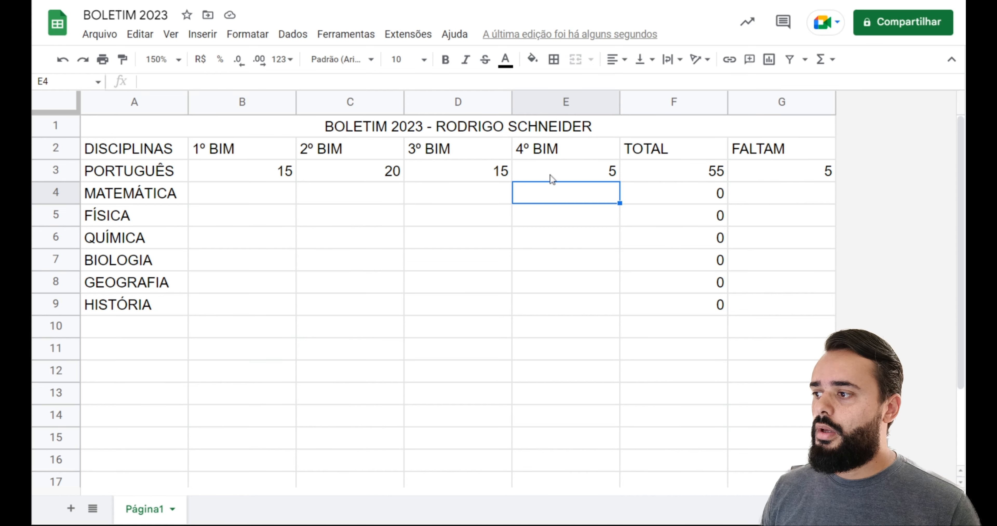
- Fill the FALTAM formula from G3 down through G9 for the remaining subjects
click(809, 179)
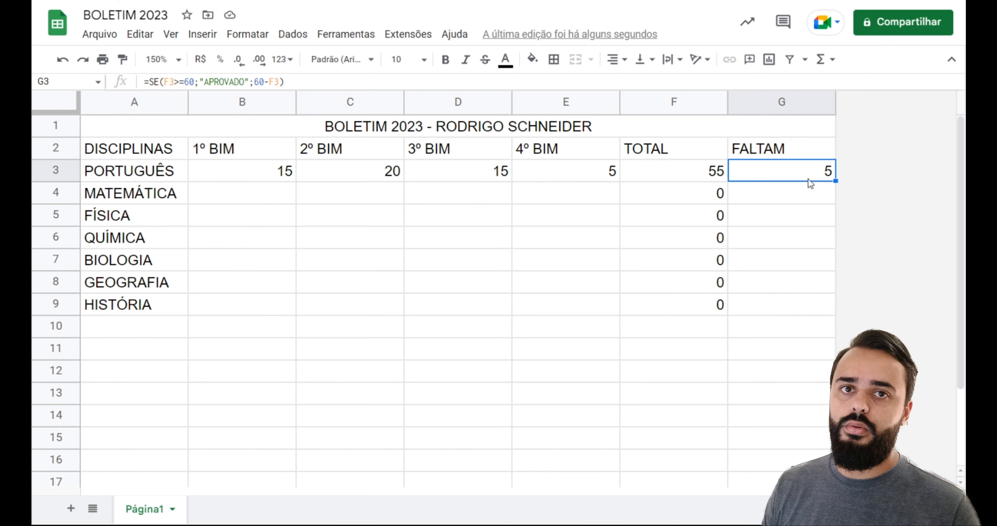
double_click(835, 181)
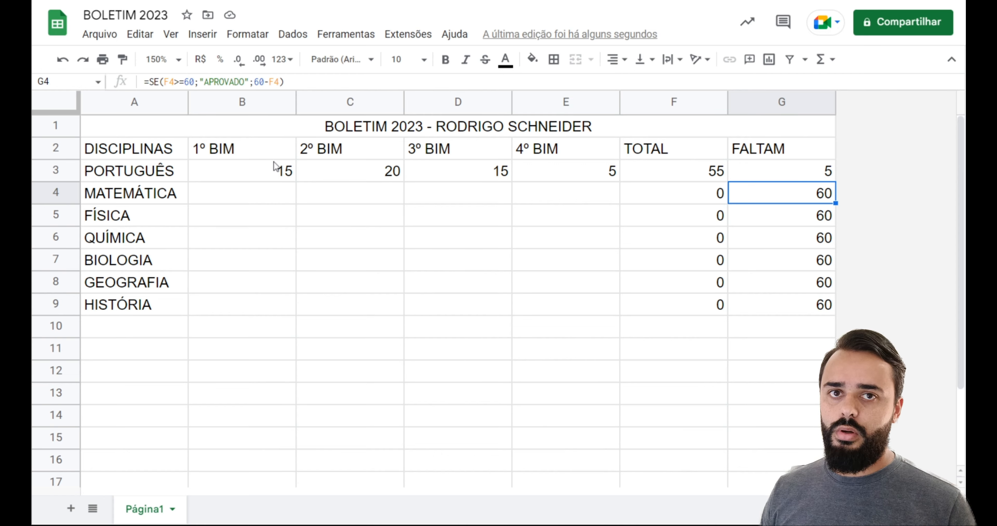
- Auto-fit the width of all columns to their contents and narrow column A to just fit the subject names
click(63, 99)
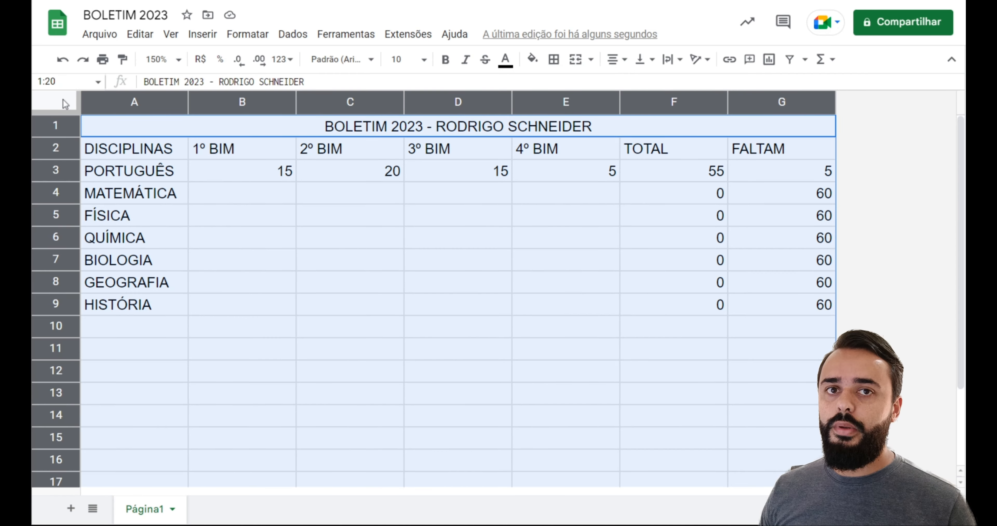
double_click(295, 99)
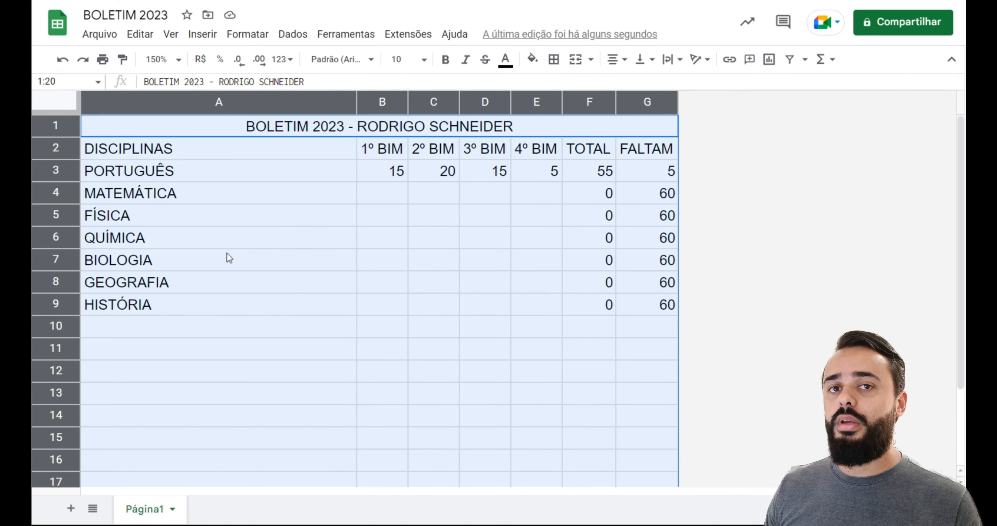
click(289, 133)
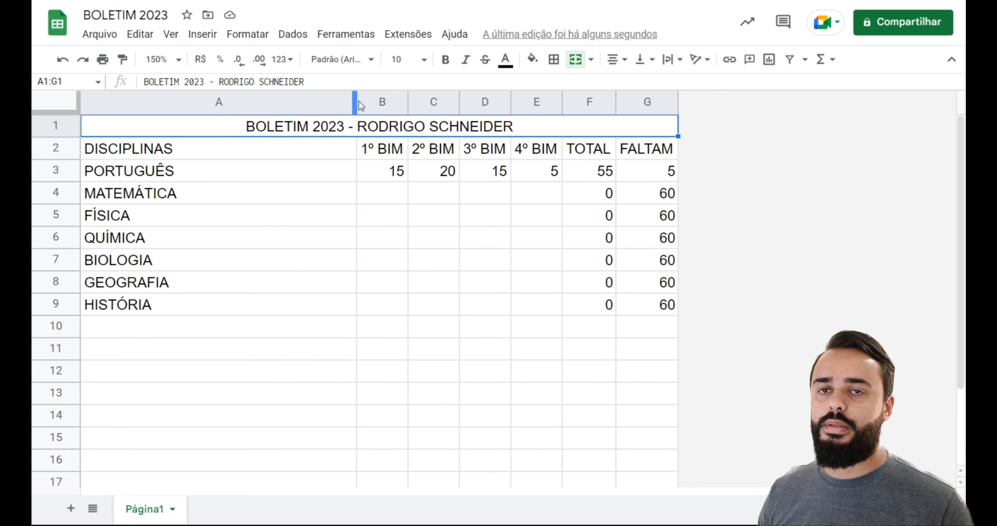
drag(355, 105, 191, 110)
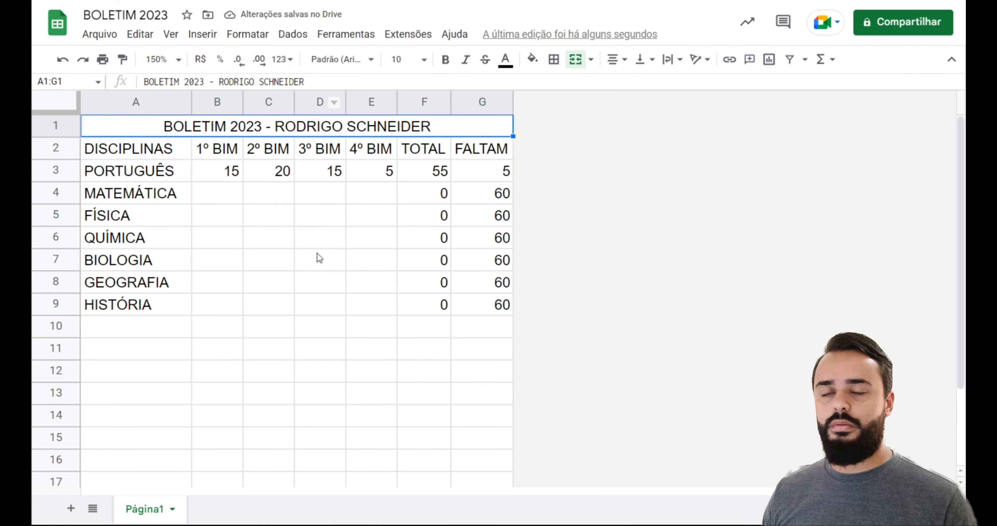
click(409, 237)
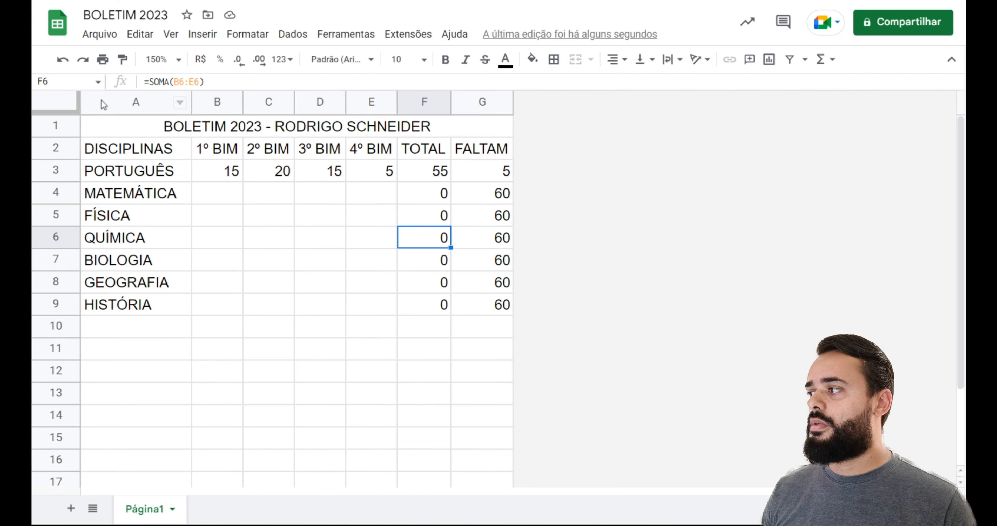
- Center the contents of the whole sheet horizontally
click(55, 102)
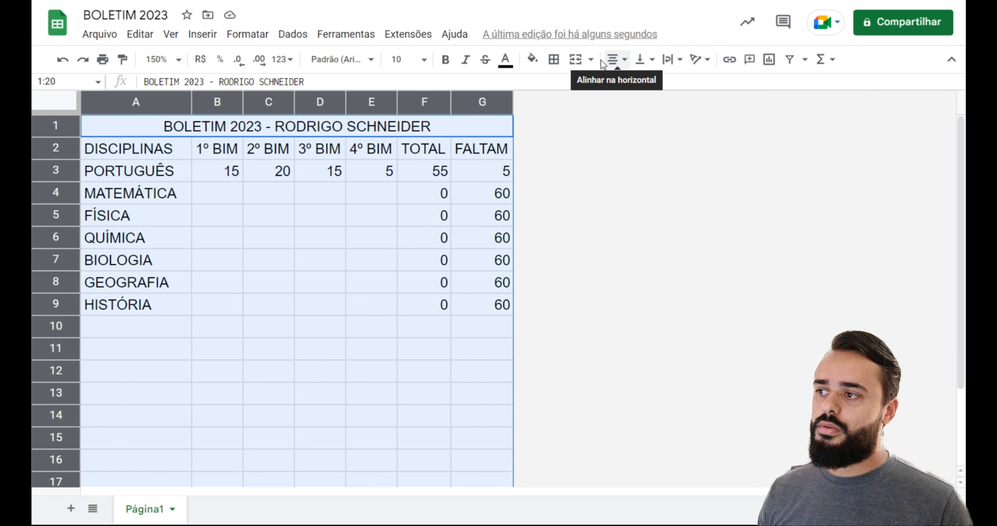
click(620, 62)
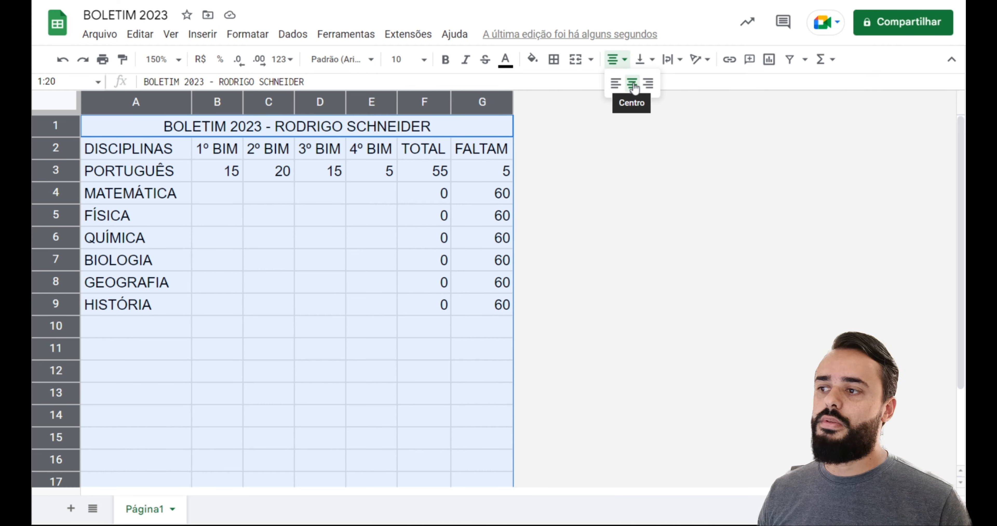
click(634, 83)
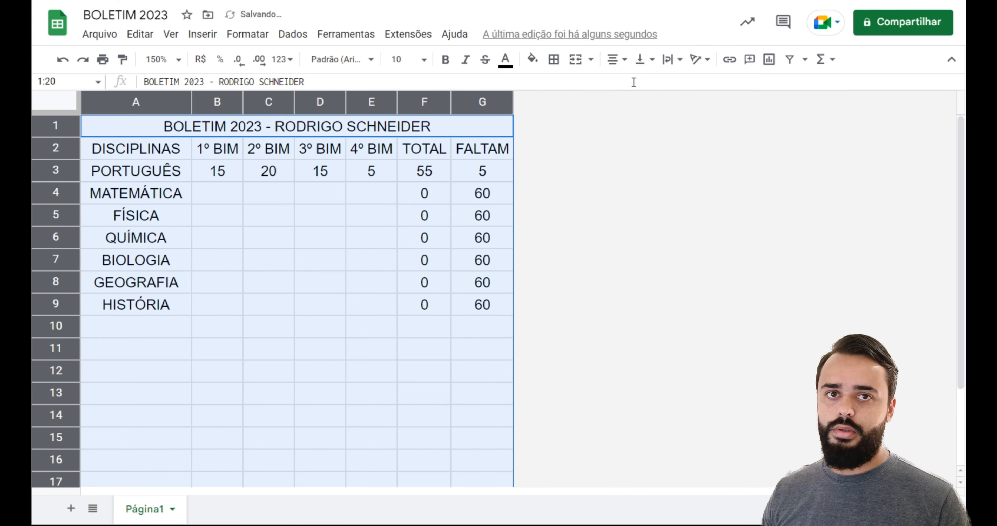
click(306, 267)
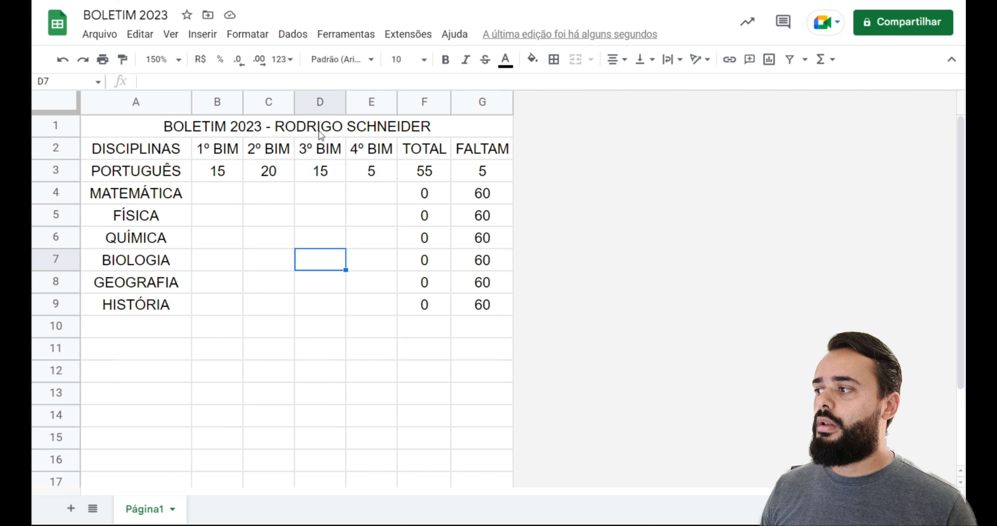
- Apply alternating colors to A1:G9 with a title row, and make the title color a medium green
click(319, 133)
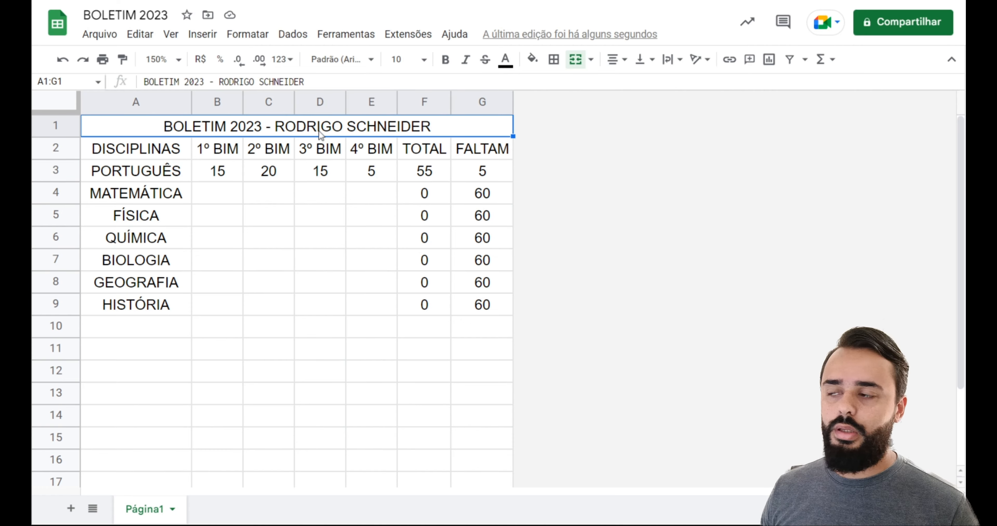
click(250, 35)
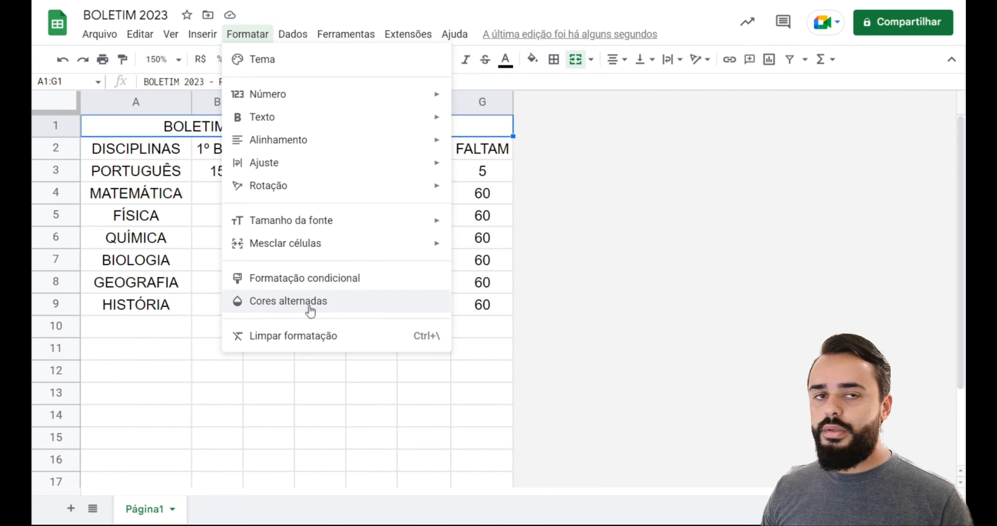
click(312, 310)
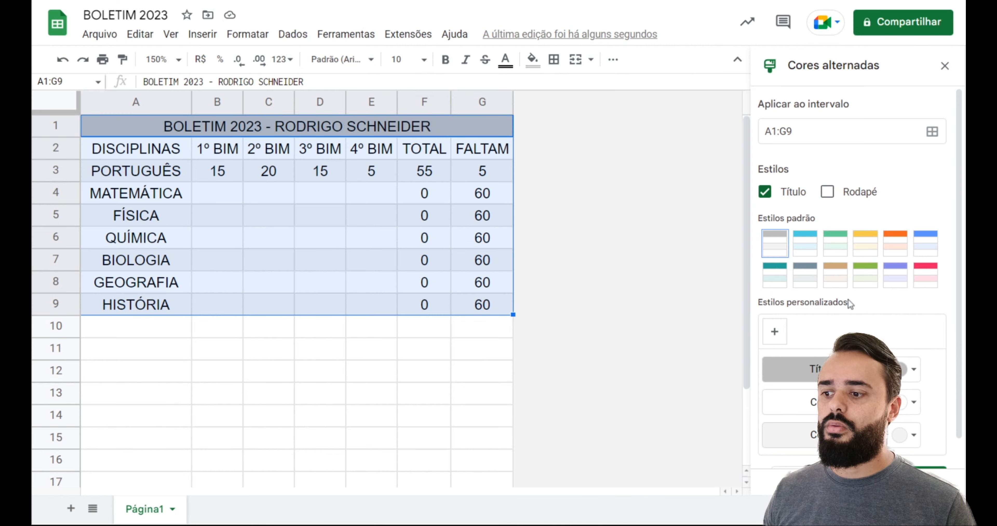
click(914, 372)
click(796, 151)
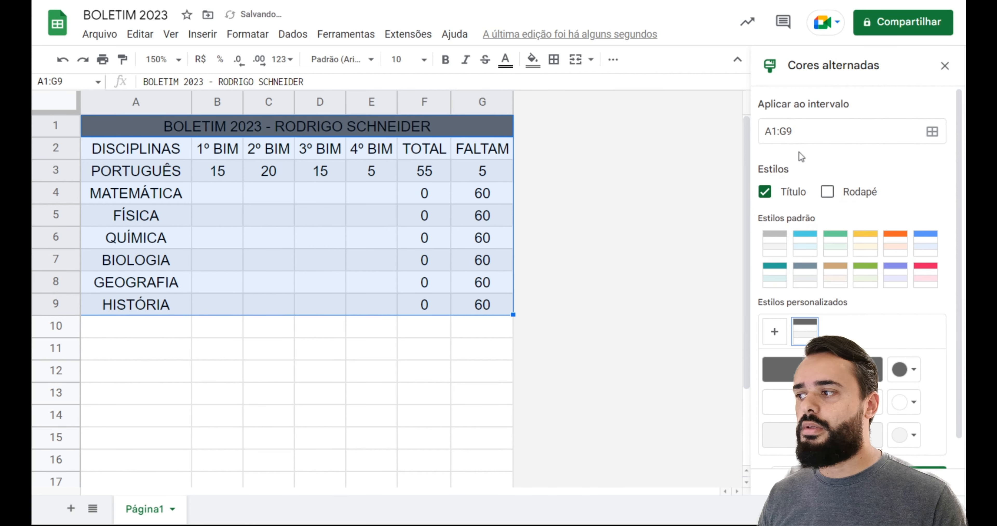
click(913, 370)
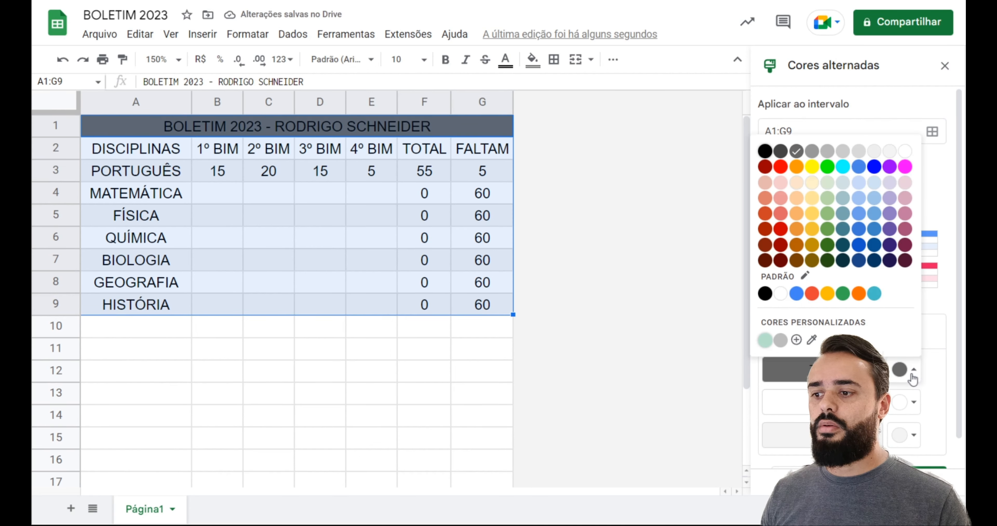
click(824, 230)
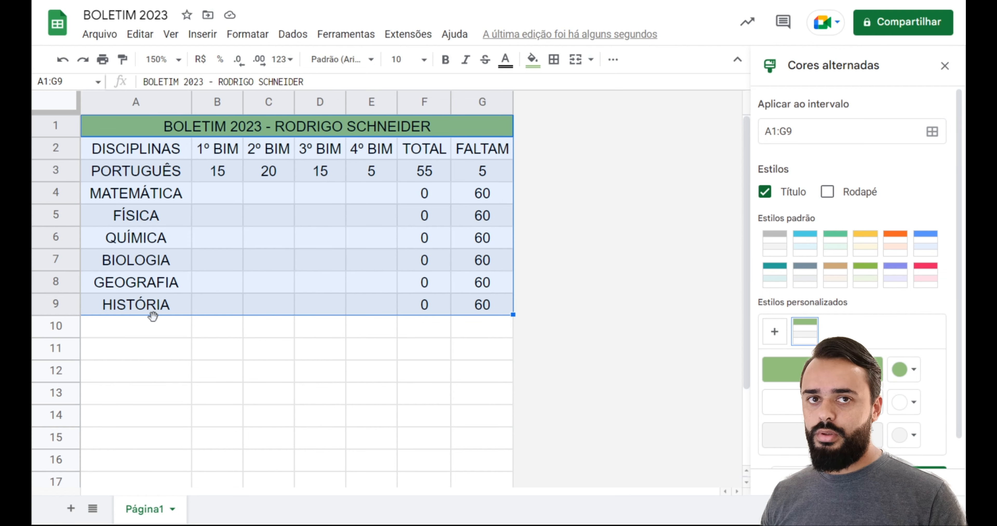
- Add the subjects ED FÍSICA in A10 and INGLÊS in A11
click(162, 329)
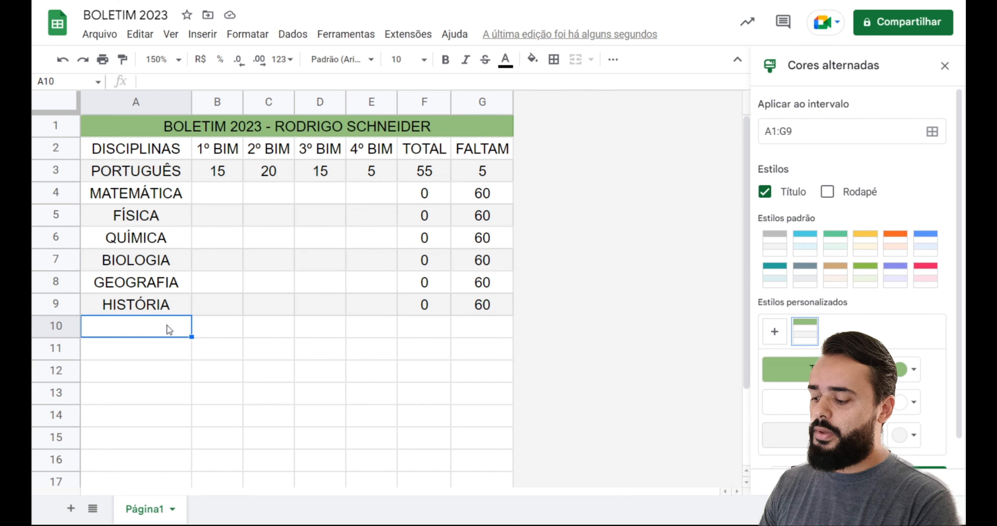
text(ED FÍSICA)
key(Return)
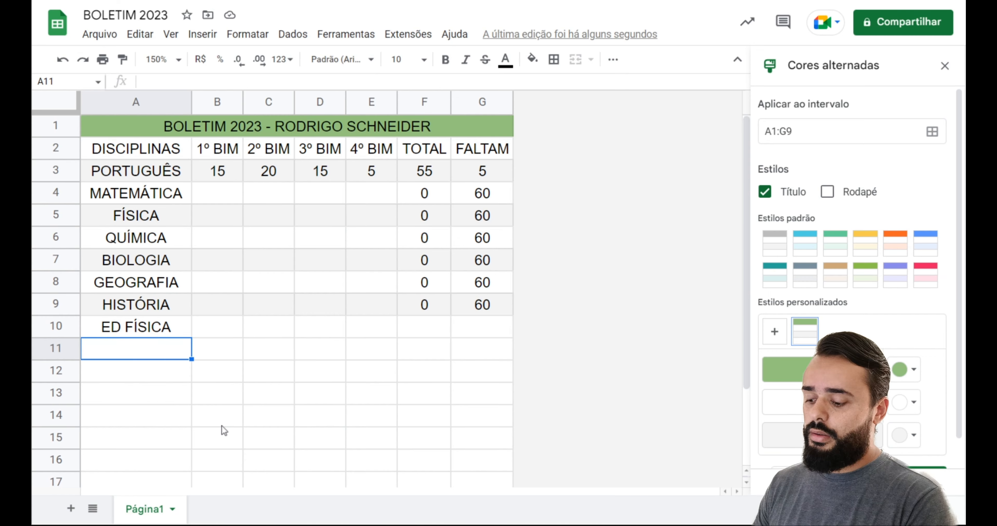
text(INGLÊS)
key(Return)
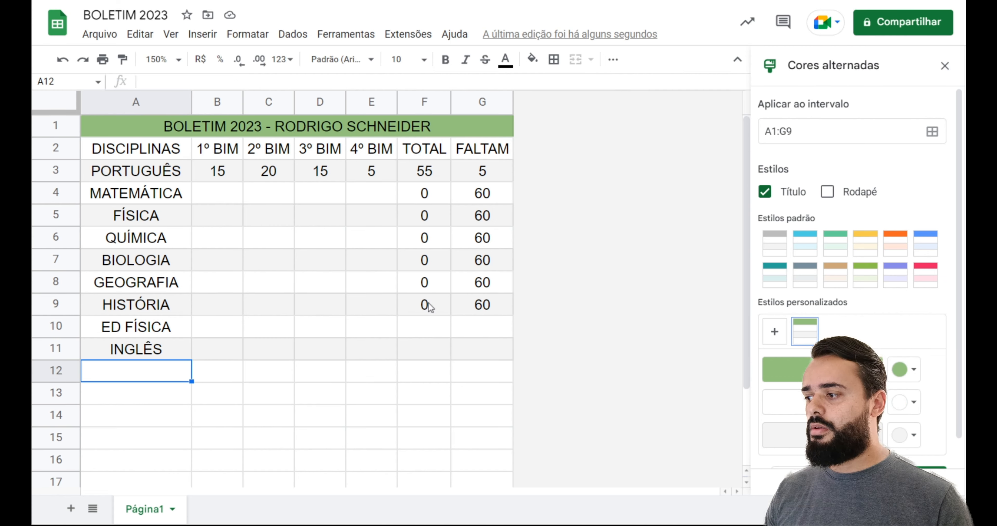
- Extend the TOTAL and FALTAM formulas from F9:G9 down to row 11
drag(431, 306, 464, 305)
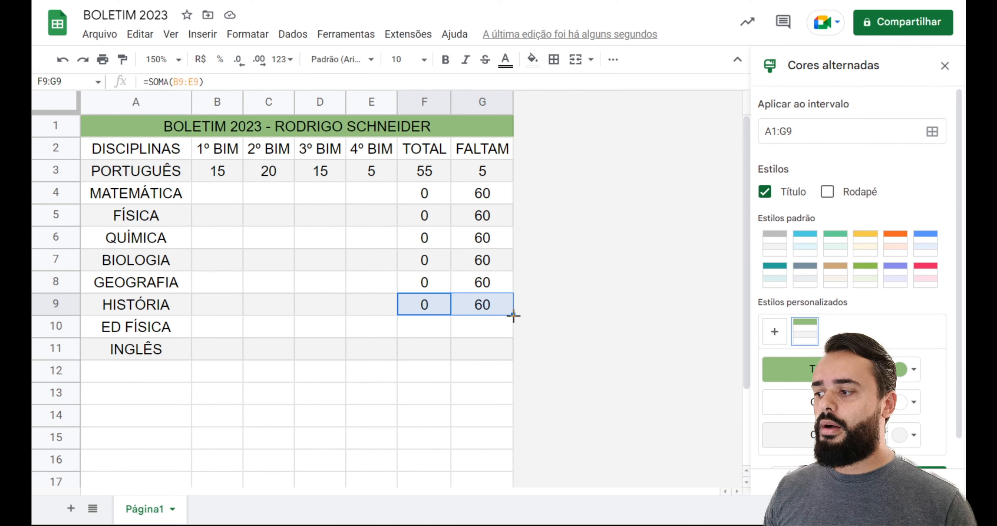
drag(513, 314, 521, 340)
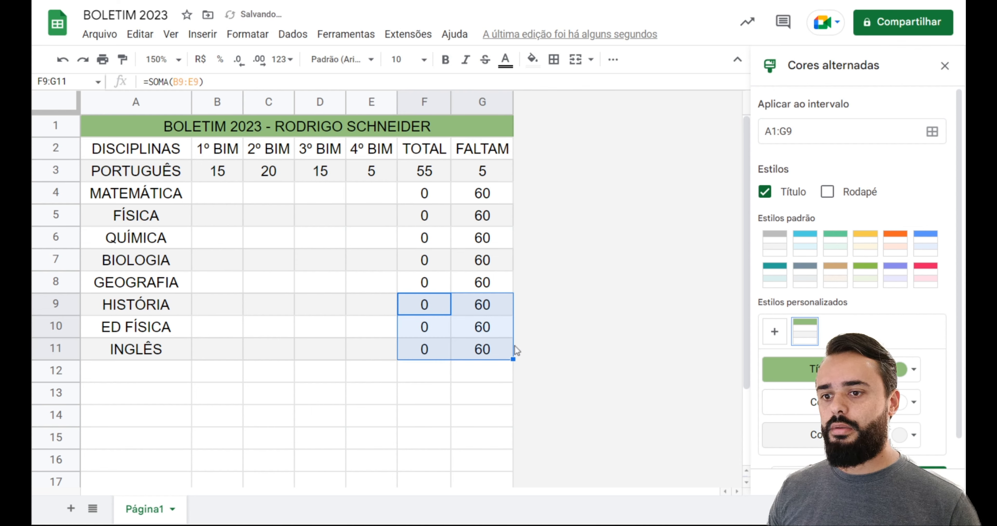
click(424, 370)
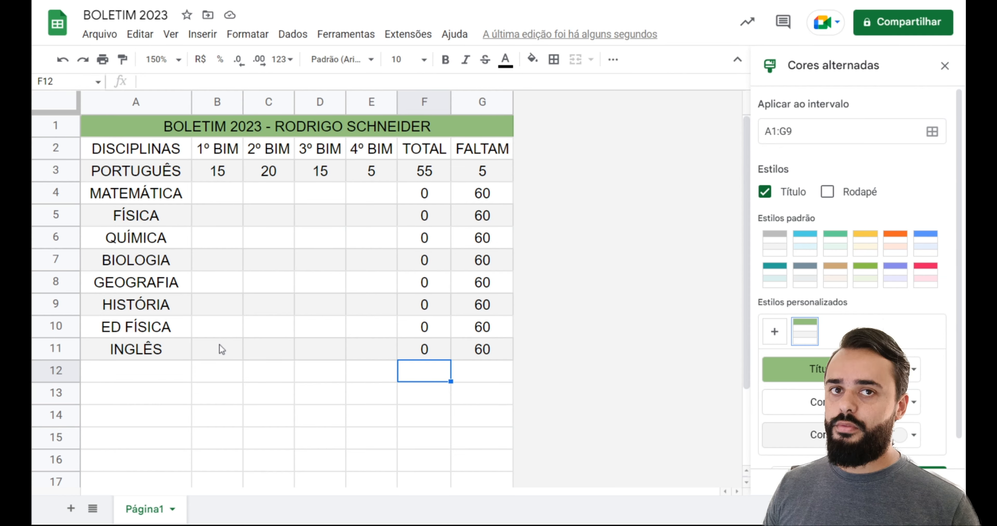
- Add the subjects FILOSOFIA in A12 and SOCIOLOGIA in A13
click(173, 370)
text(FILOSOFIA)
key(Return)
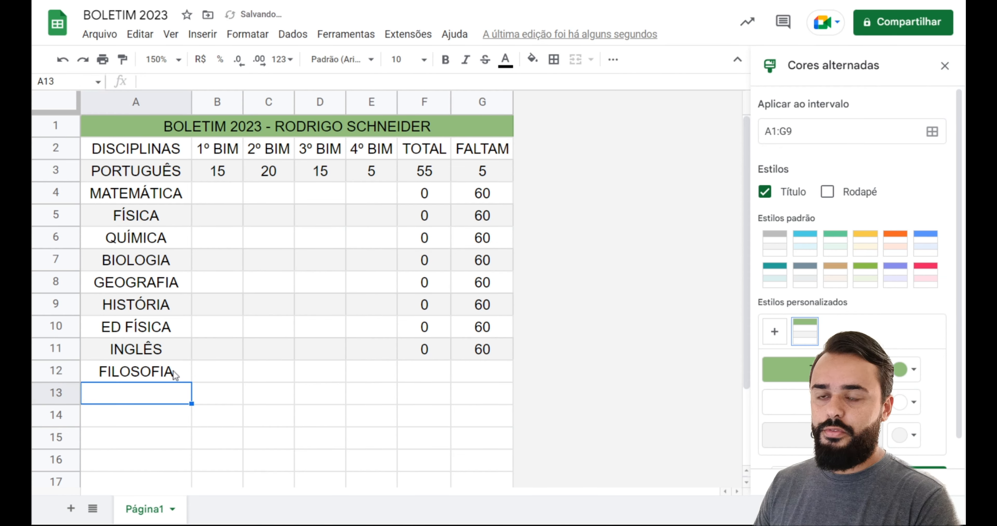
text(SOCIOLOGIA)
key(Return)
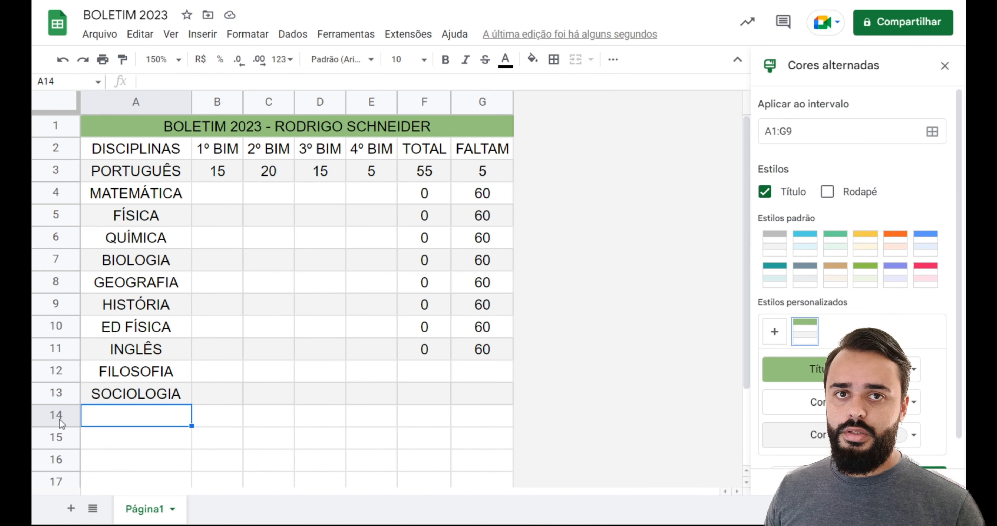
- Delete the empty rows 14 to 20 below the subject list
scroll(78, 415, down, 3)
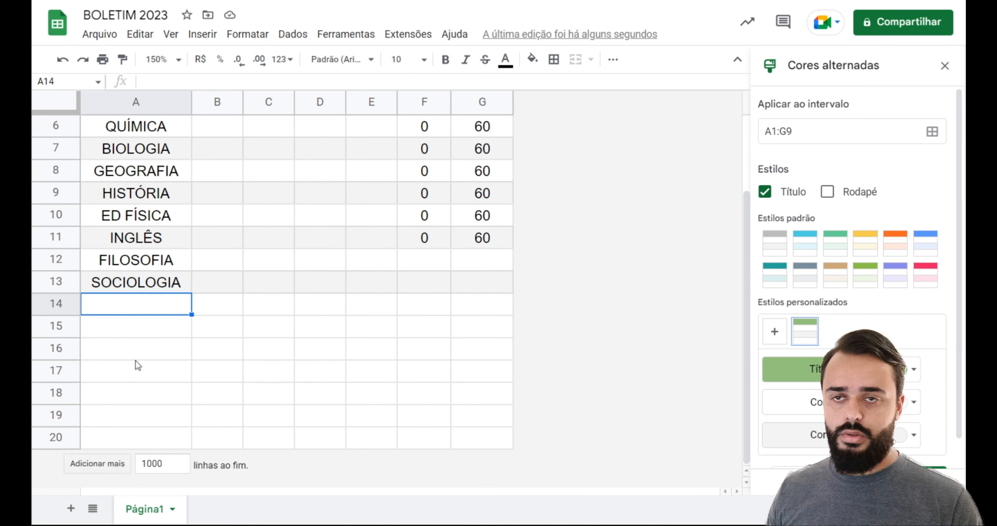
drag(63, 308, 68, 438)
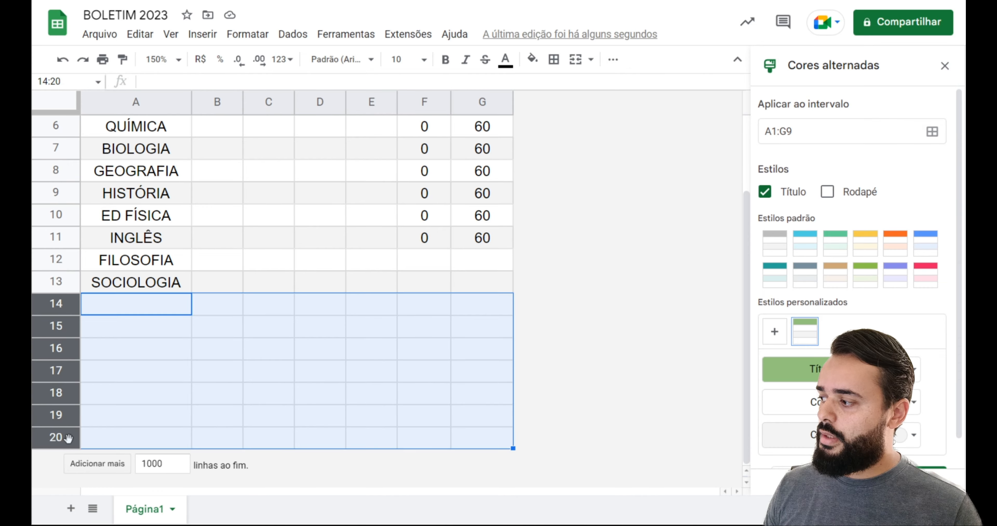
right_click(63, 373)
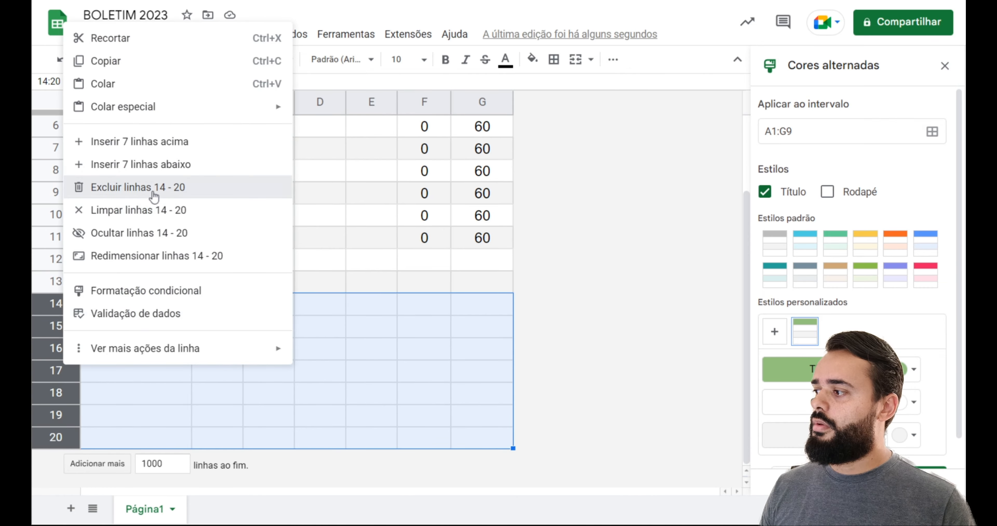
click(153, 192)
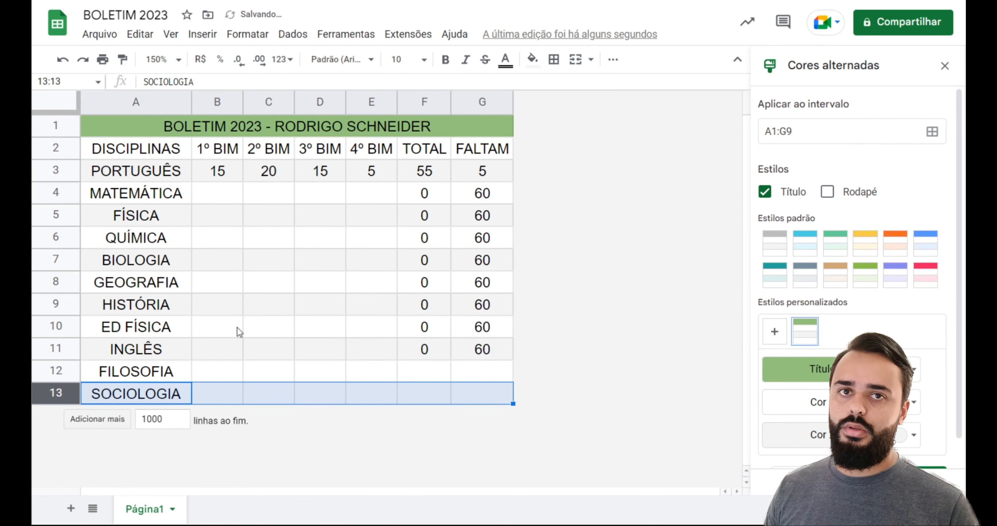
click(371, 260)
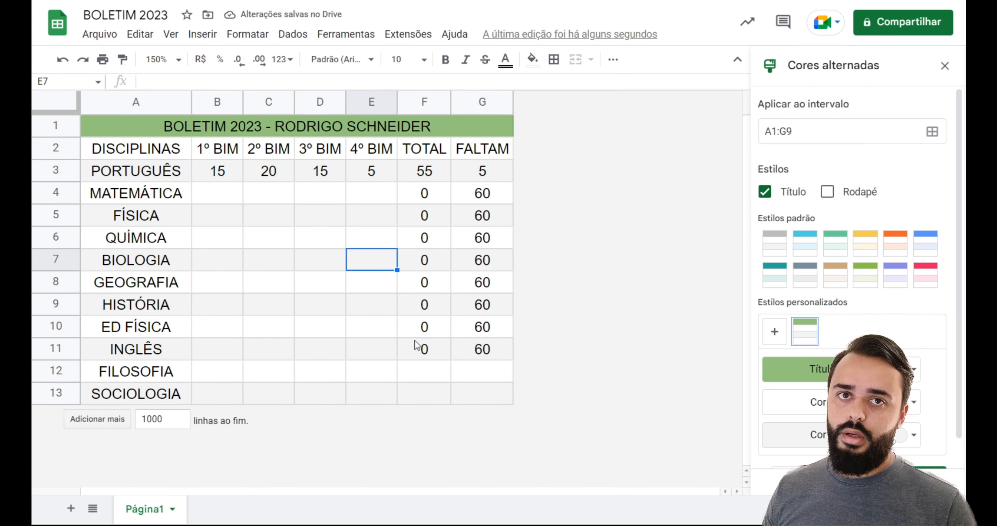
- Extend the TOTAL and FALTAM formulas from row 11 to the FILOSOFIA and SOCIOLOGIA rows
drag(436, 351, 504, 382)
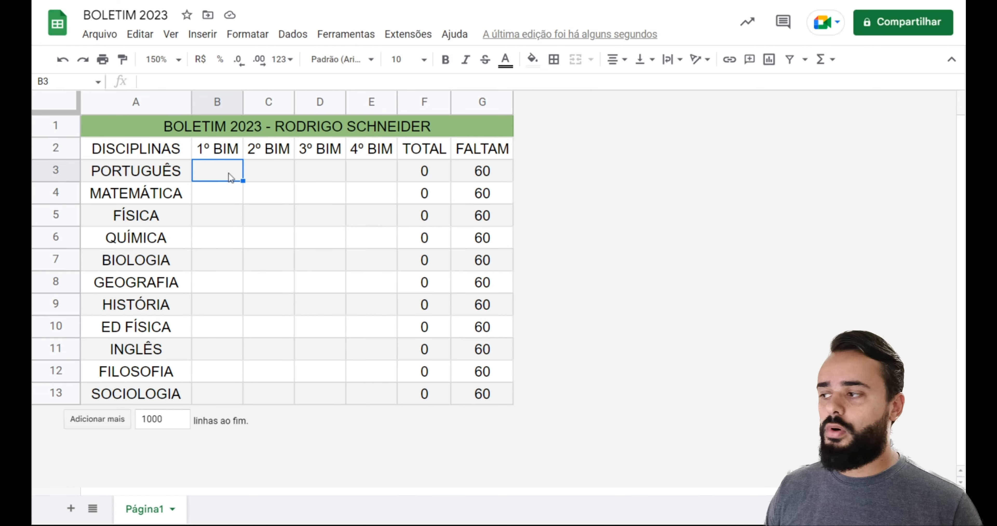
- Create a conditional formatting rule on the grade cells B3:E13 for values greater than or equal to 15
drag(214, 173, 383, 399)
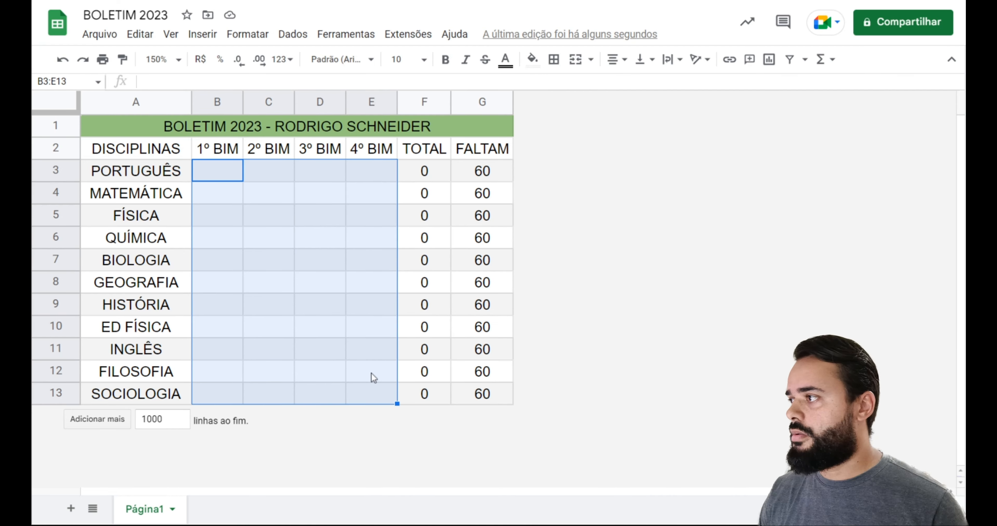
click(253, 36)
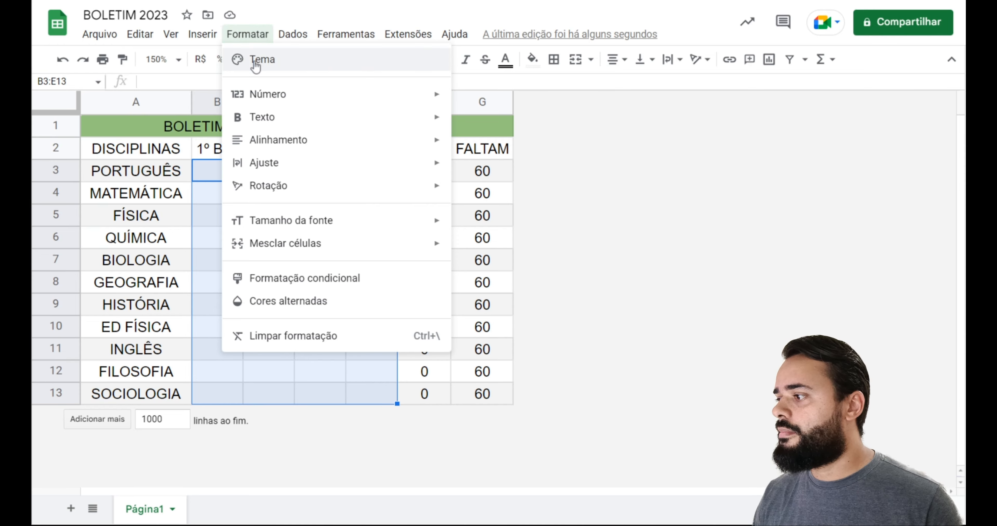
click(296, 282)
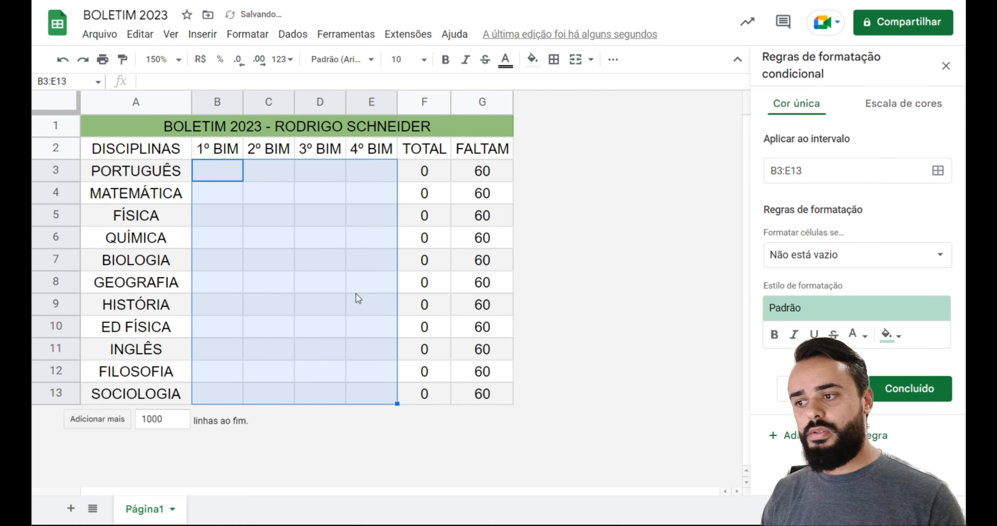
click(883, 261)
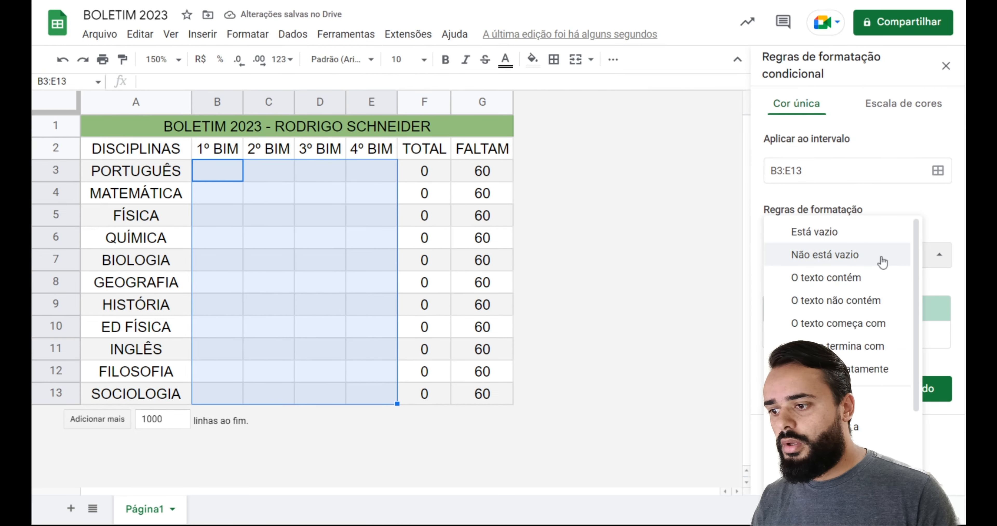
scroll(868, 326, down, 5)
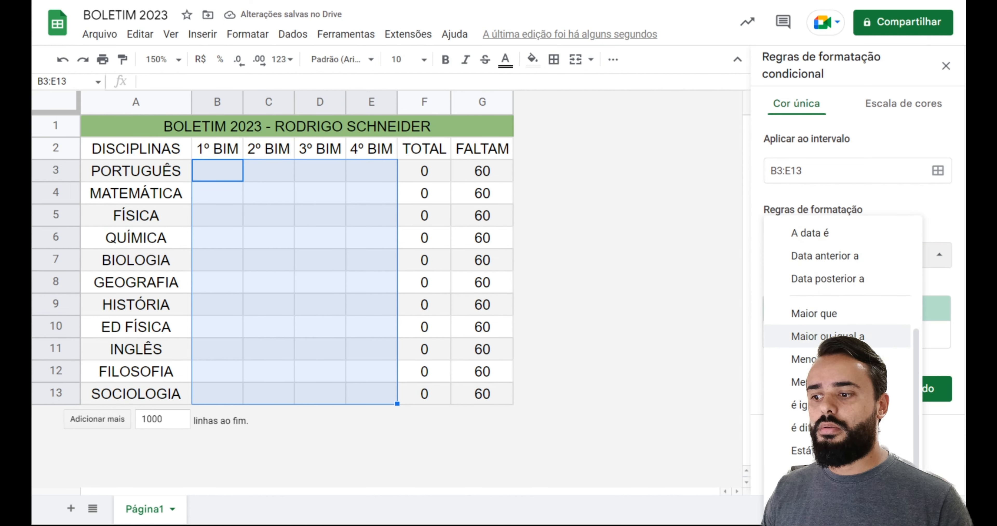
click(828, 336)
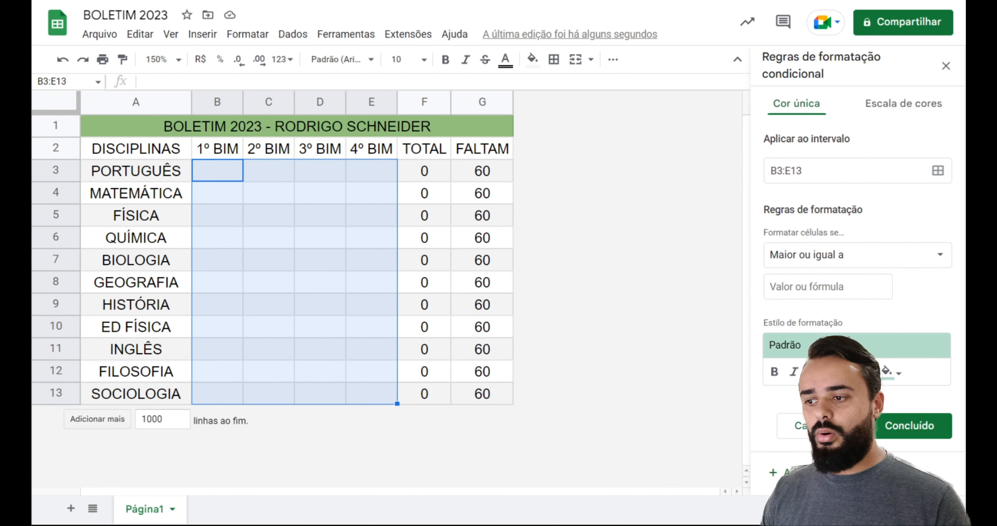
click(826, 291)
text(15)
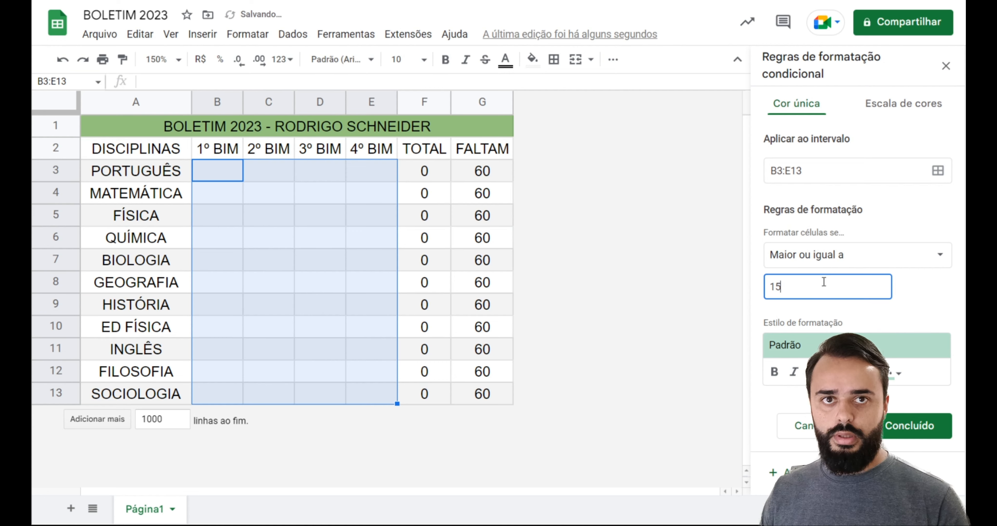
- Style the rule for grades of 15 or more with no fill and blue text, and save it
click(900, 377)
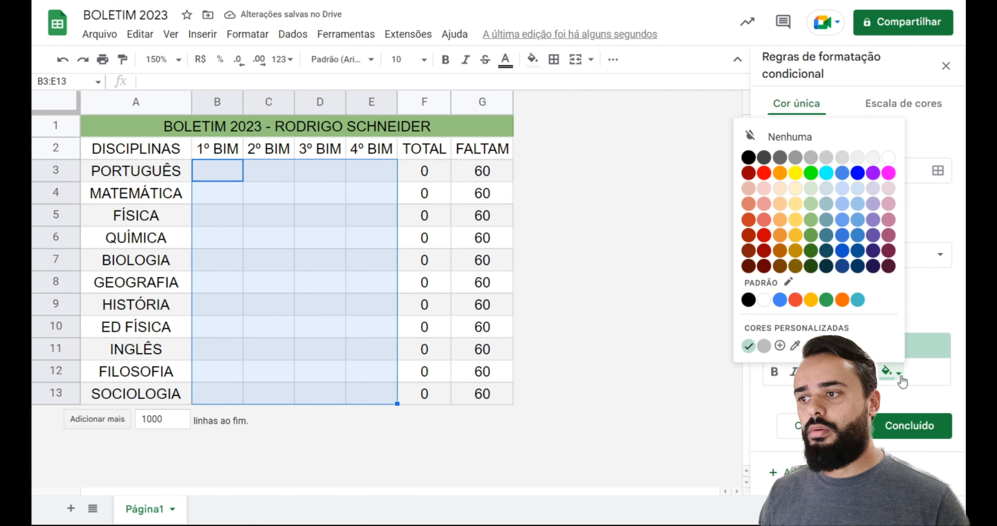
click(776, 138)
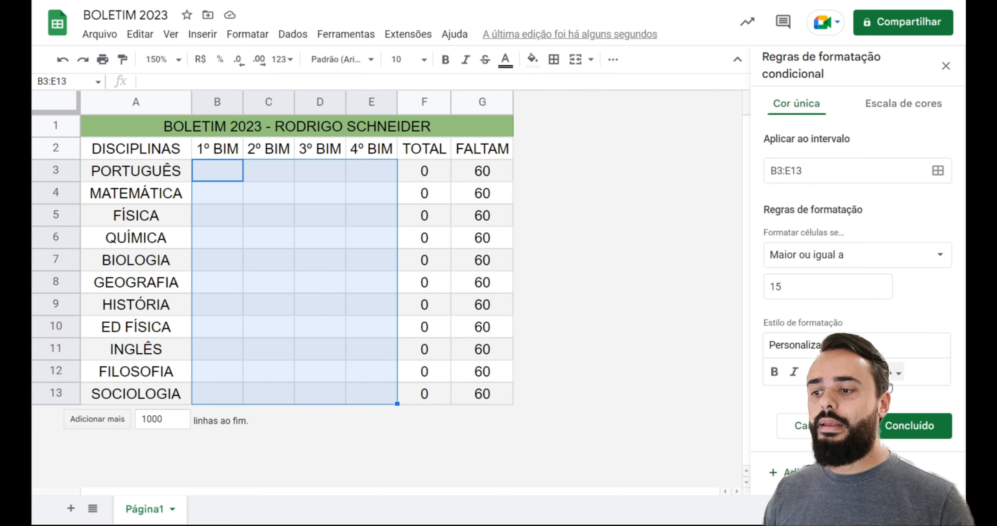
click(857, 372)
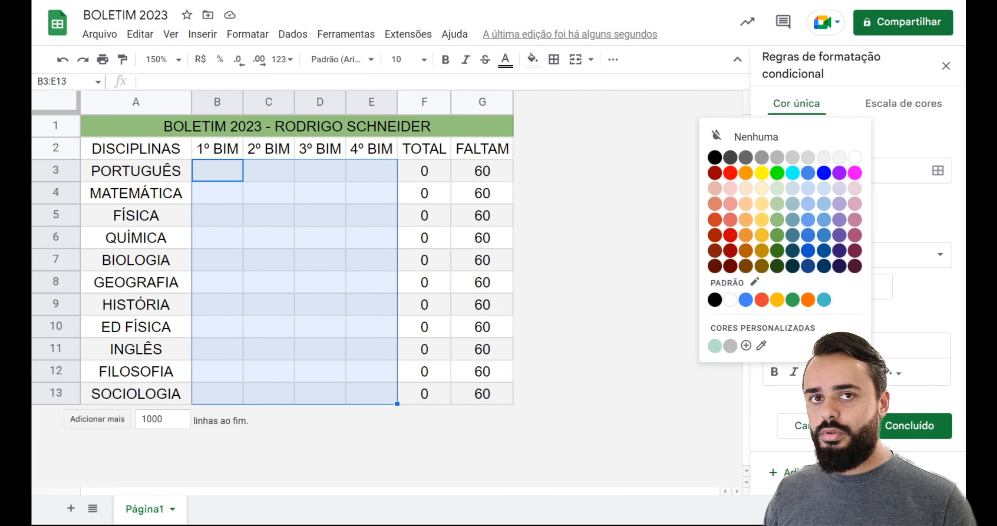
click(823, 173)
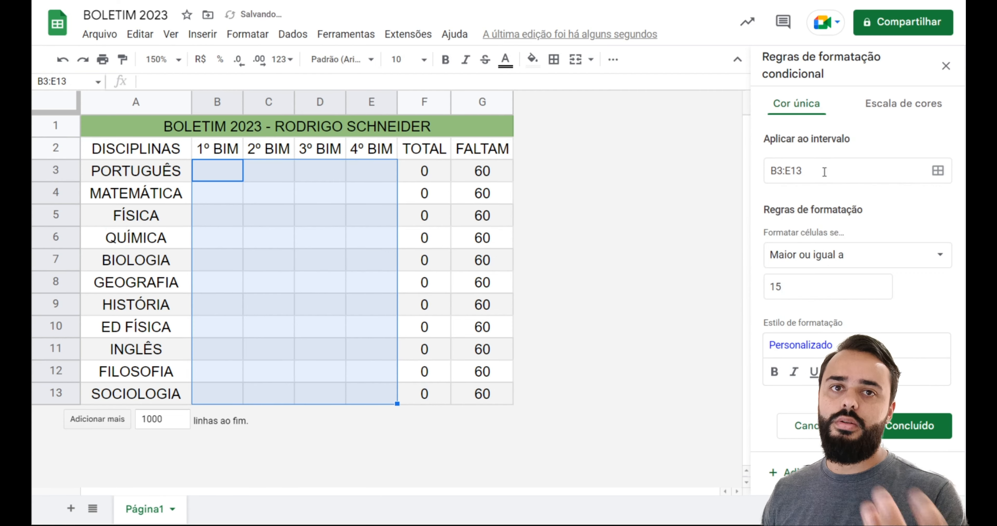
click(922, 425)
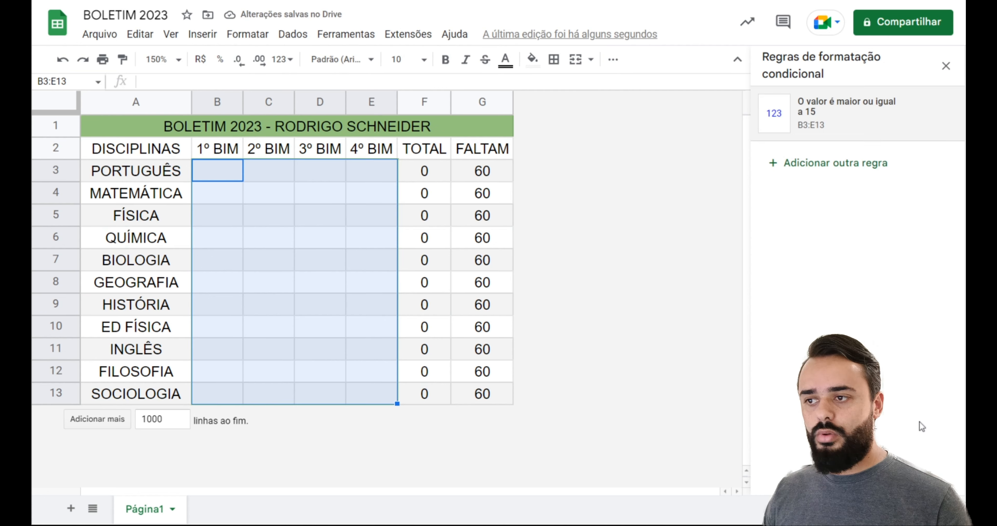
- Add a second conditional formatting rule on B3:E13 for values less than 15
click(847, 169)
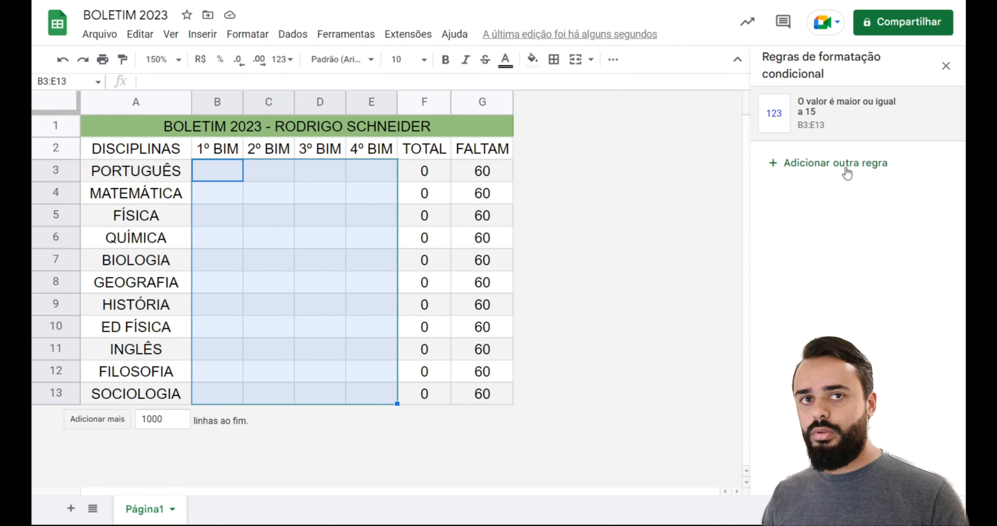
click(847, 254)
scroll(840, 348, down, 5)
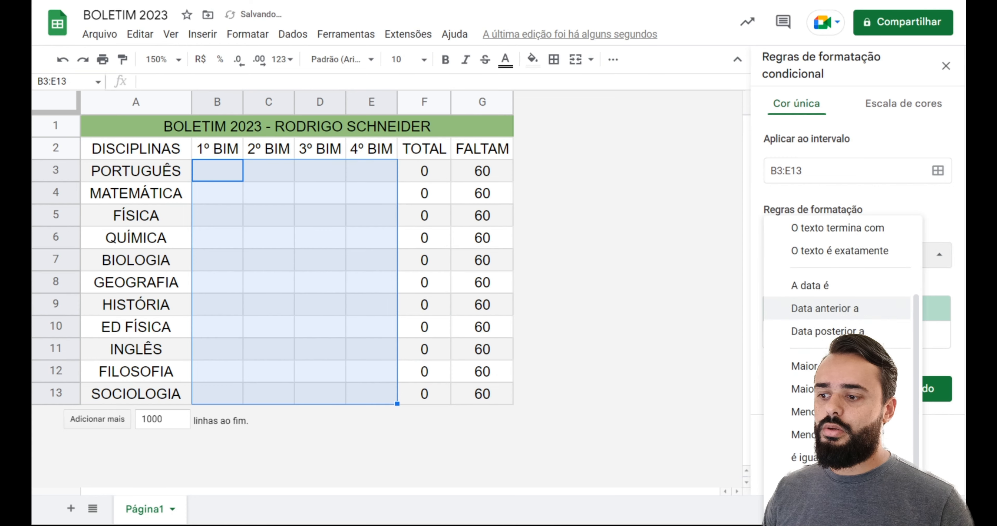
click(809, 359)
click(828, 290)
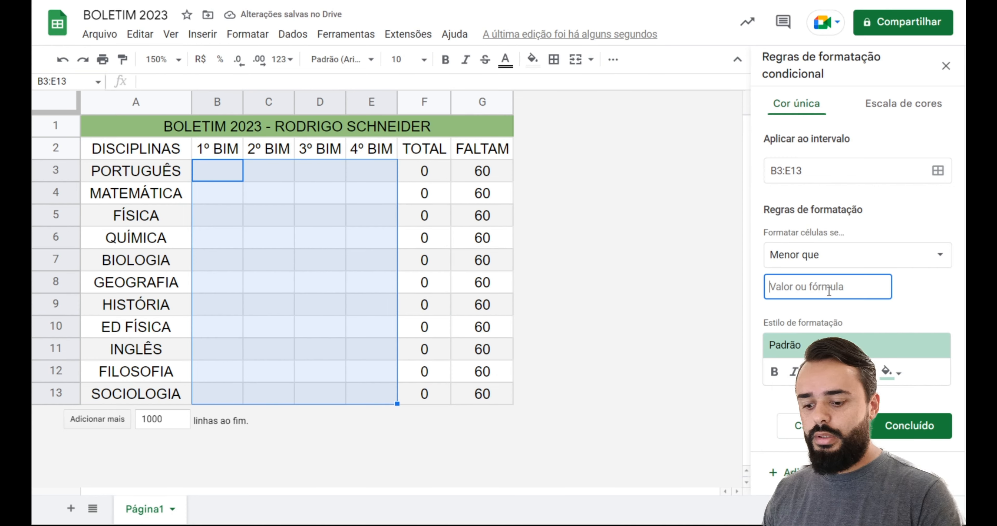
text(15)
- Style the rule for grades below 15 with no fill and red text, save it and close the rules
click(888, 372)
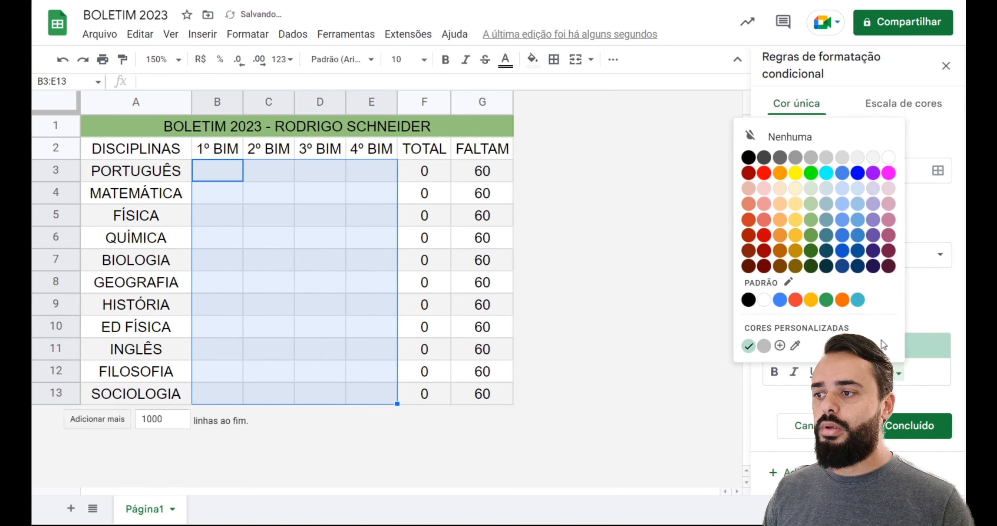
click(813, 141)
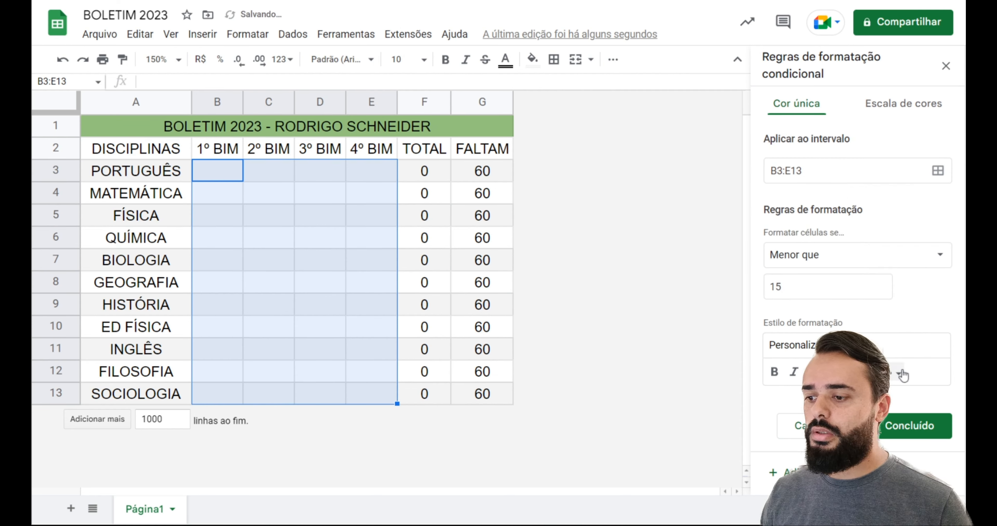
click(888, 372)
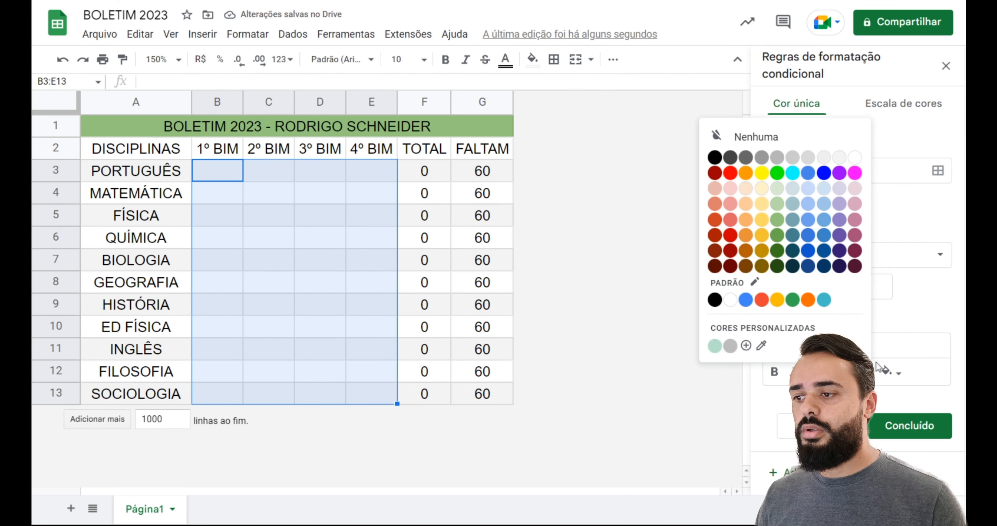
click(731, 173)
click(940, 425)
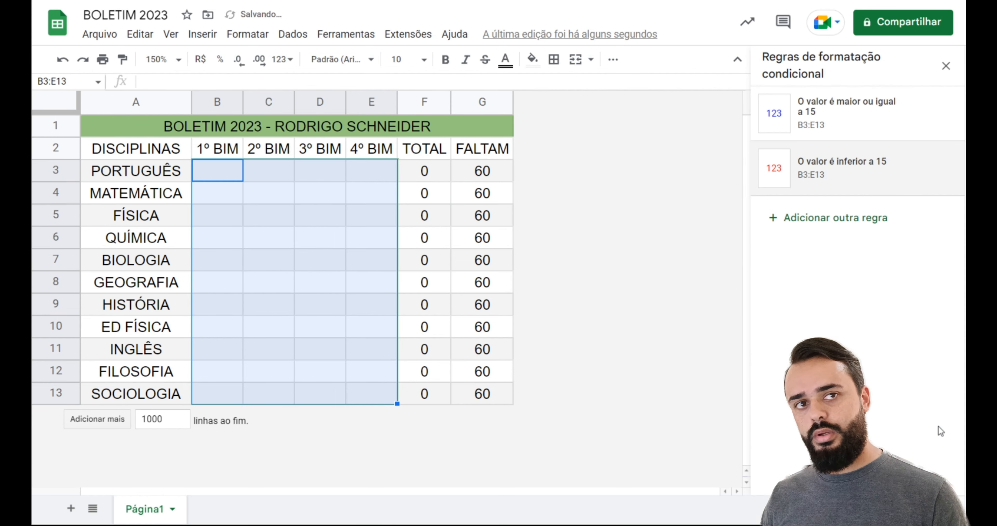
click(947, 67)
click(408, 215)
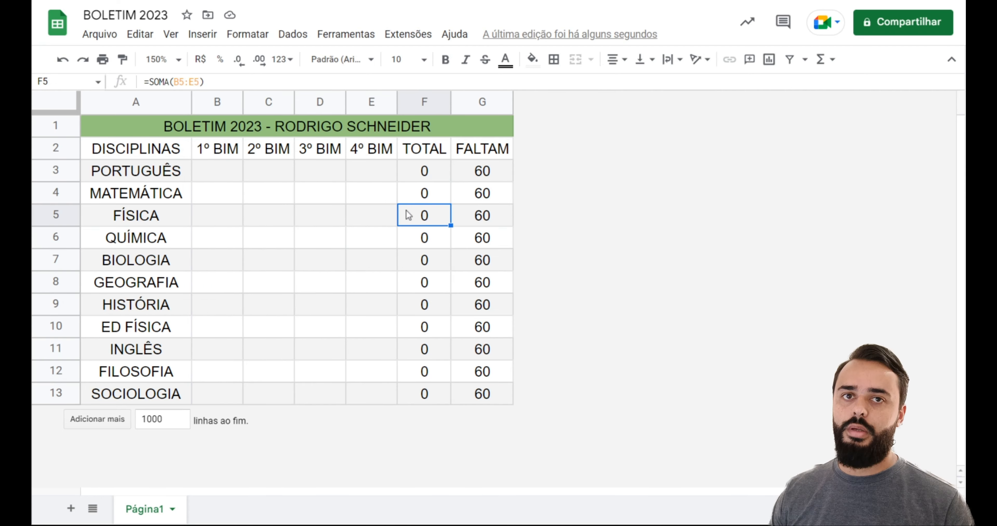
- Enter the 1º BIM grades 15, 12, 22, 18 and 15 for PORTUGUÊS through BIOLOGIA in B3:B7
click(233, 174)
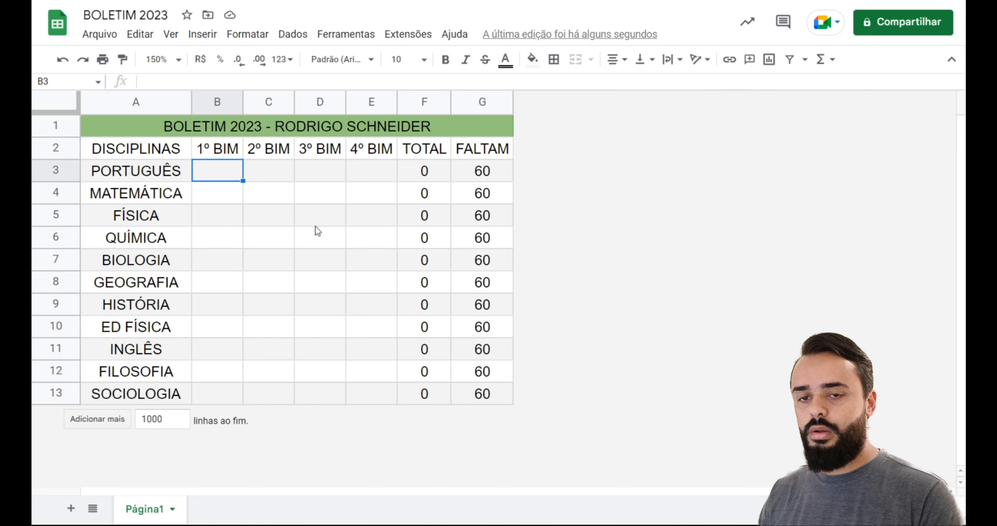
text(15)
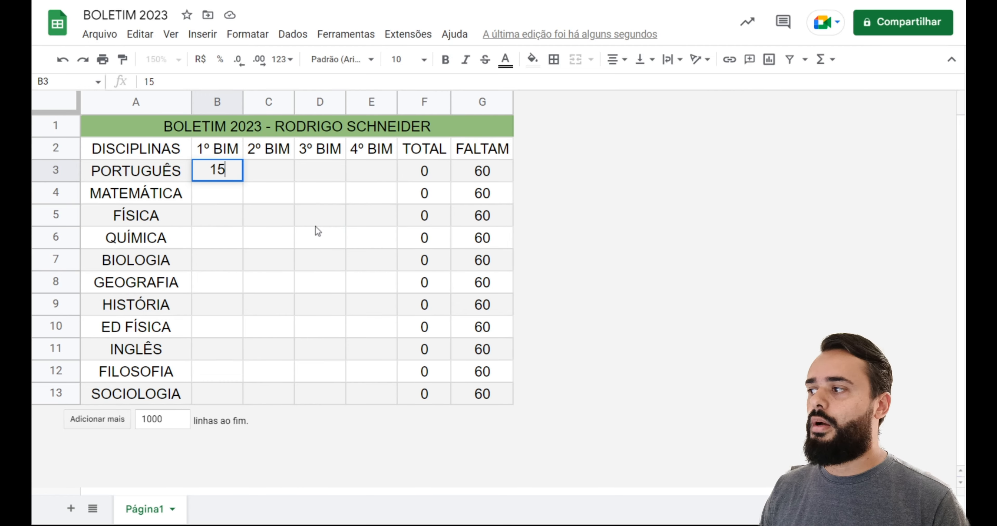
key(Return)
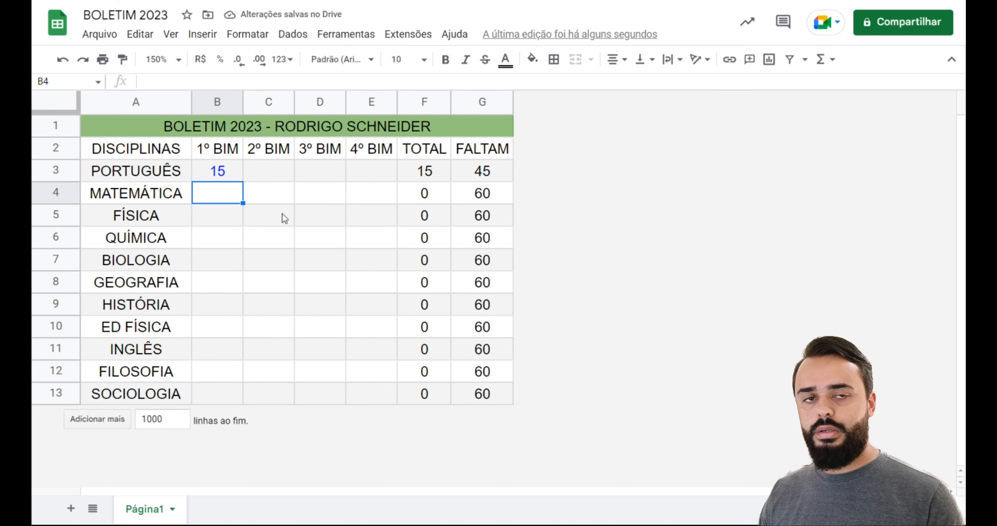
text(12)
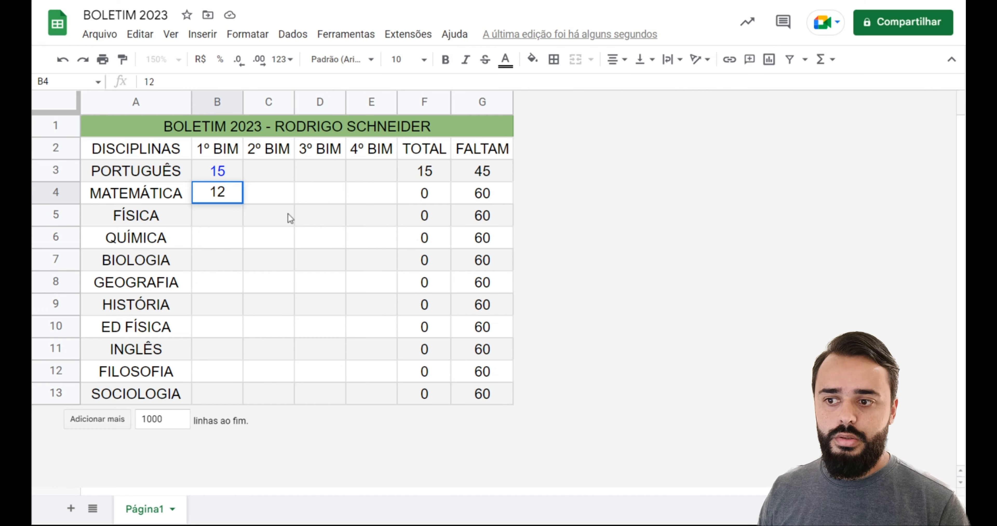
key(Return)
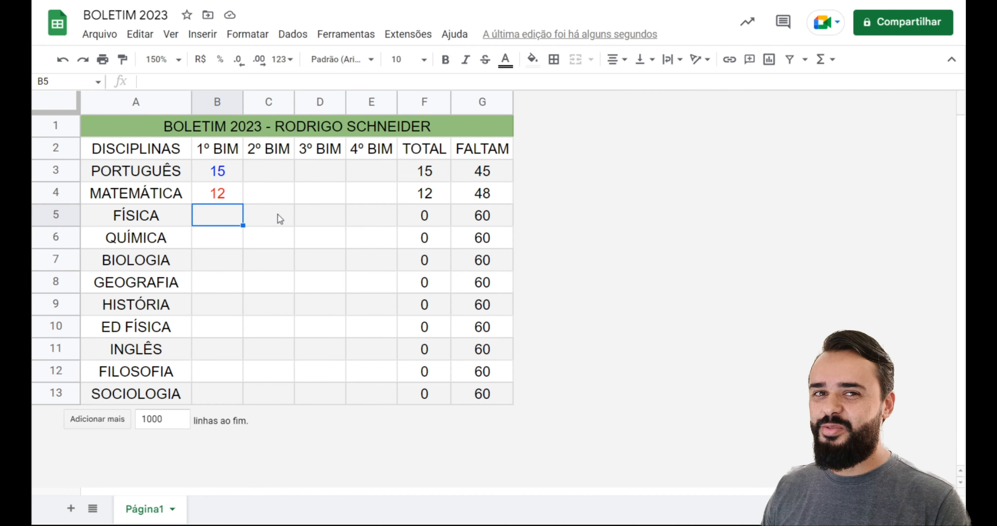
text(22)
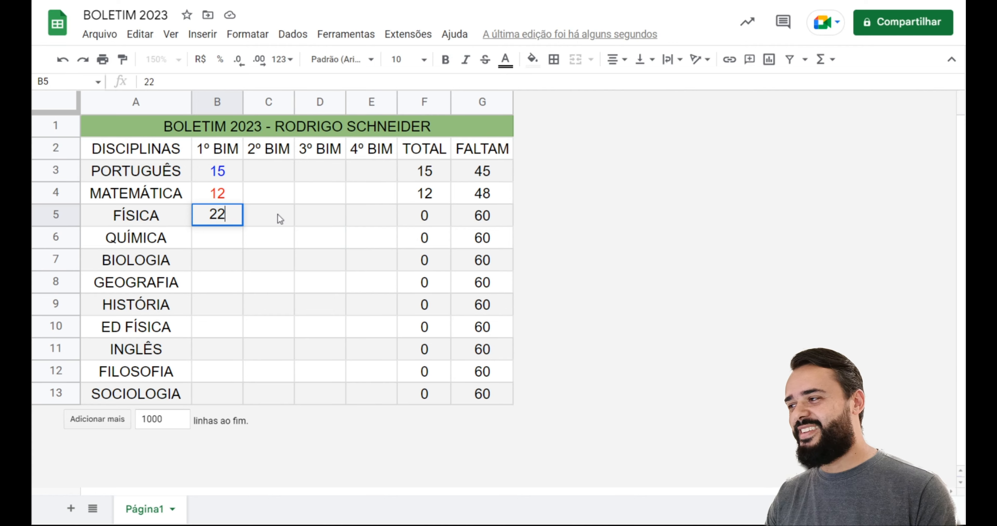
key(Return)
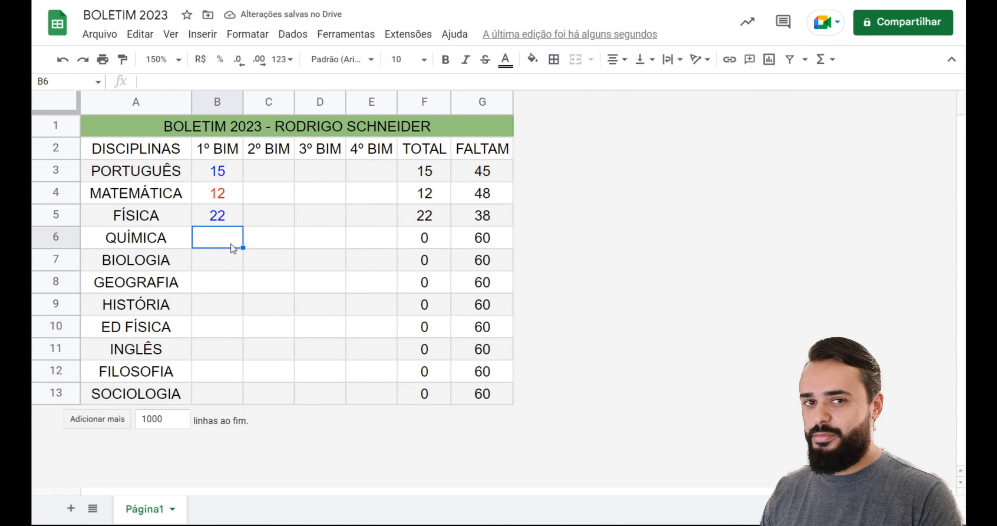
text(18)
key(Return)
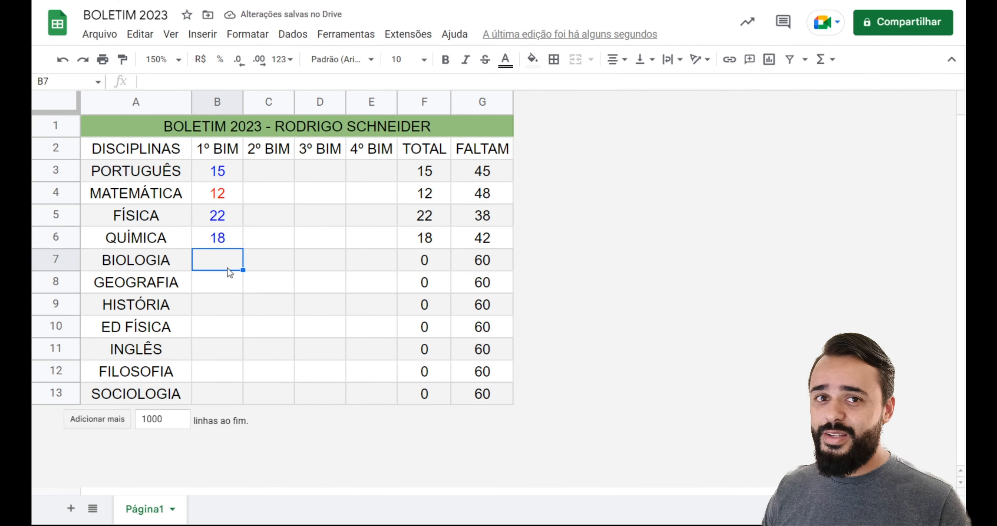
text(15)
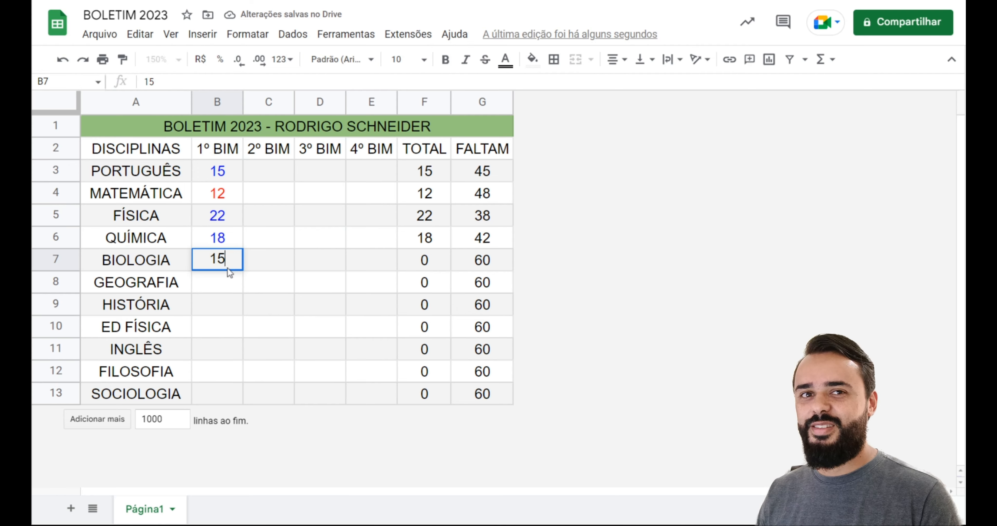
- Enter the PORTUGUÊS grades 20 for 2º BIM and 25 for 3º BIM, and fit the FALTAM column's width to its content
click(270, 172)
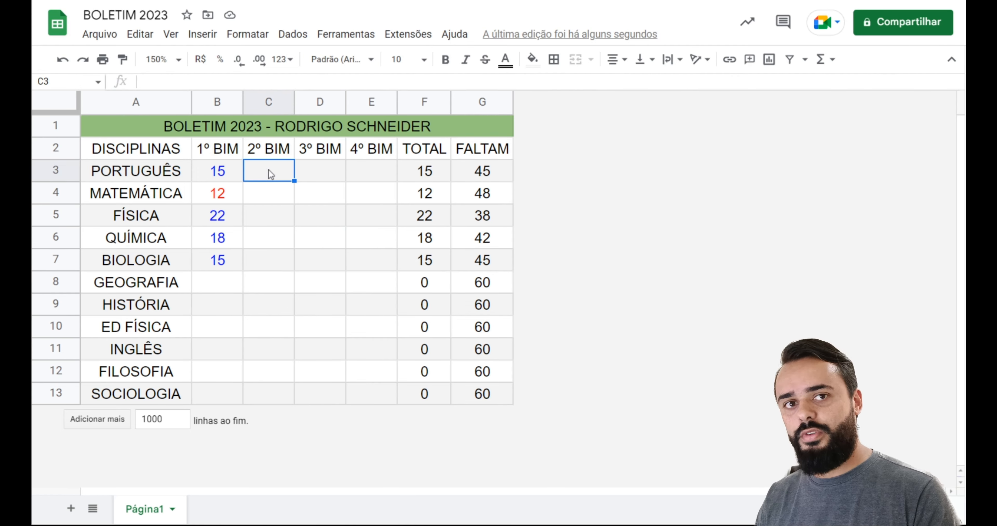
text(20)
key(Tab)
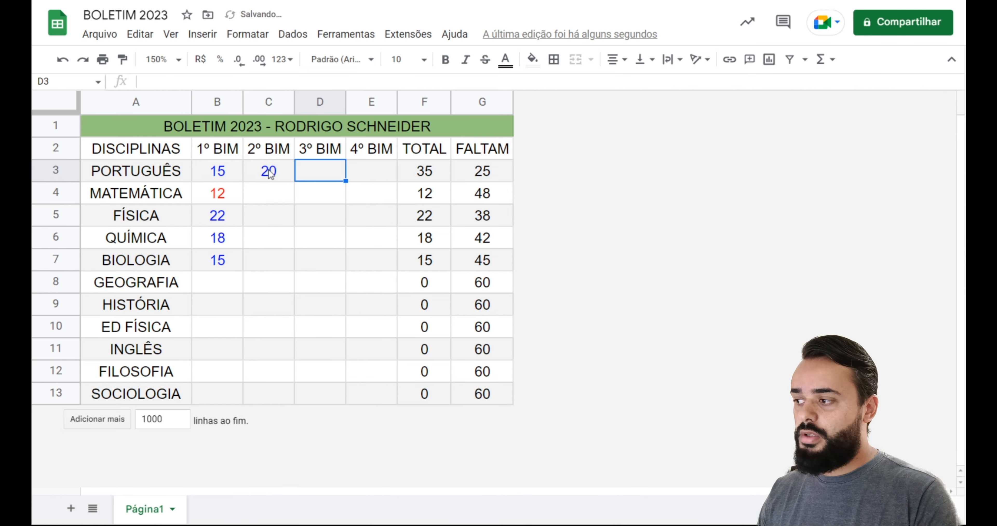
text(25)
key(Tab)
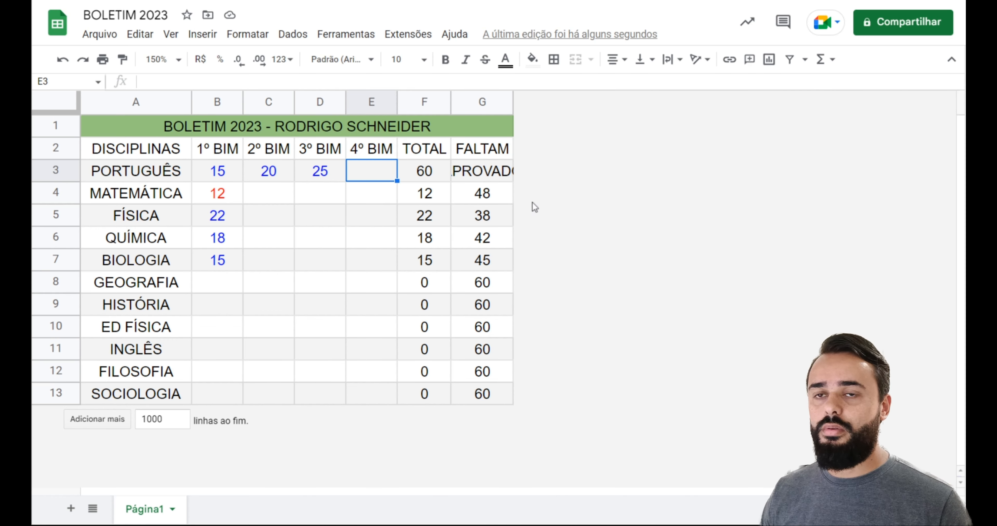
double_click(511, 97)
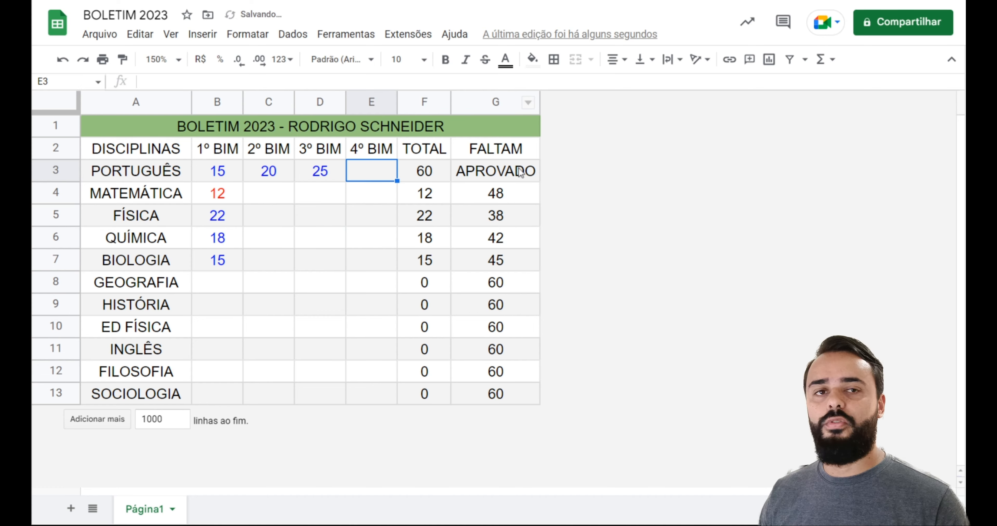